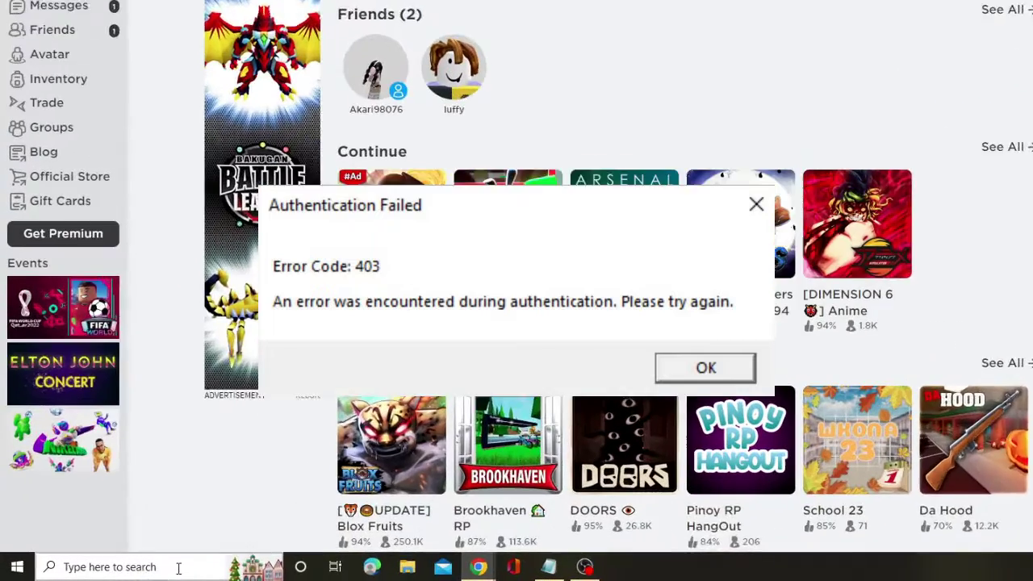
- Run sfc /scannow in an administrator Command Prompt to check system files
click(134, 571)
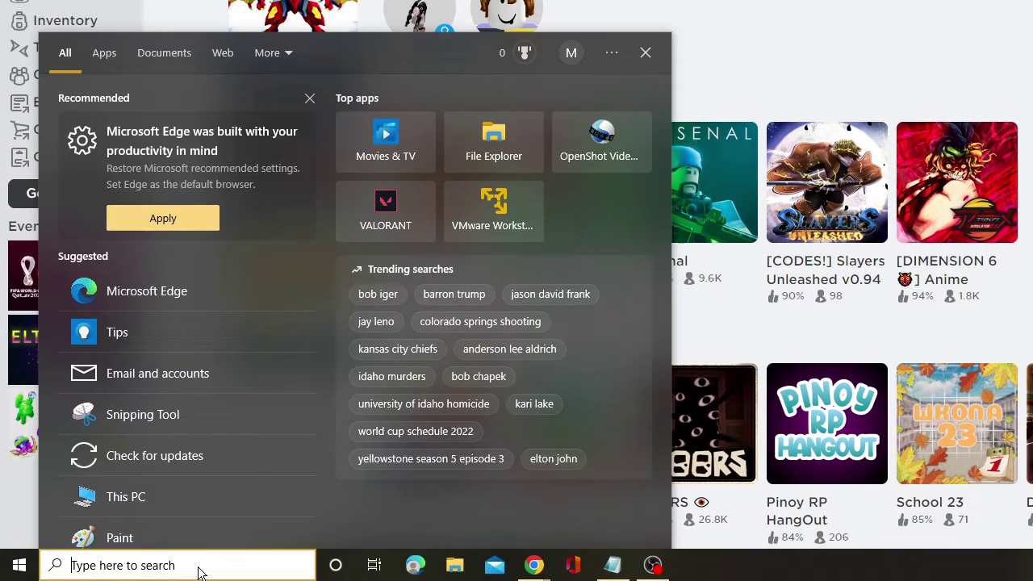
text(cmd)
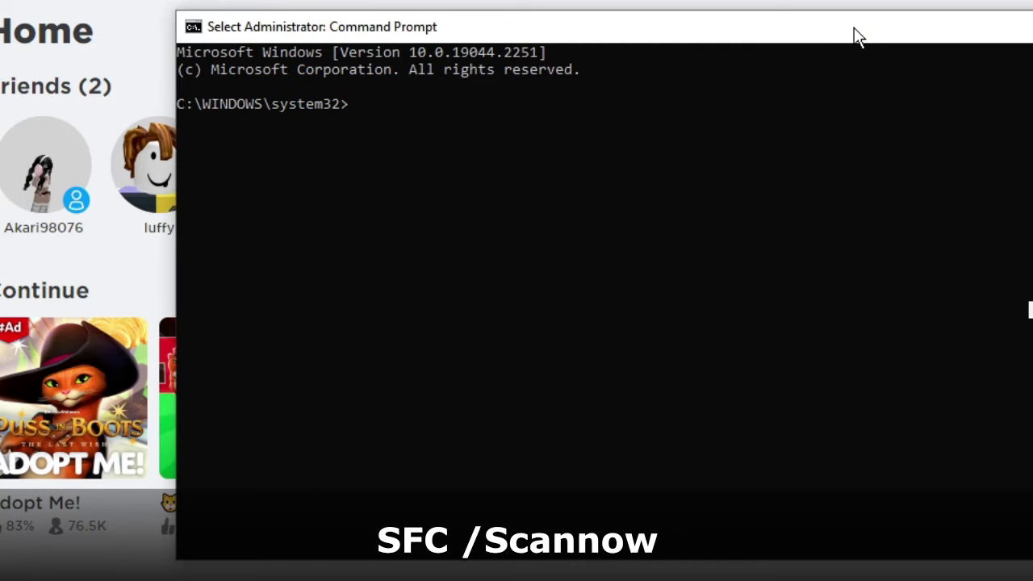
text(sfc /)
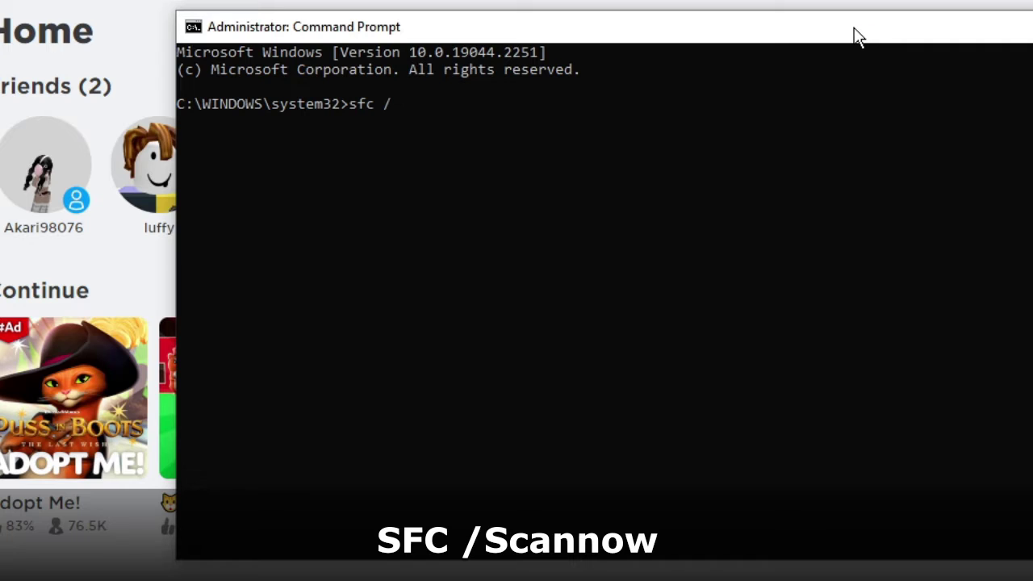
text(scannow)
key(Return)
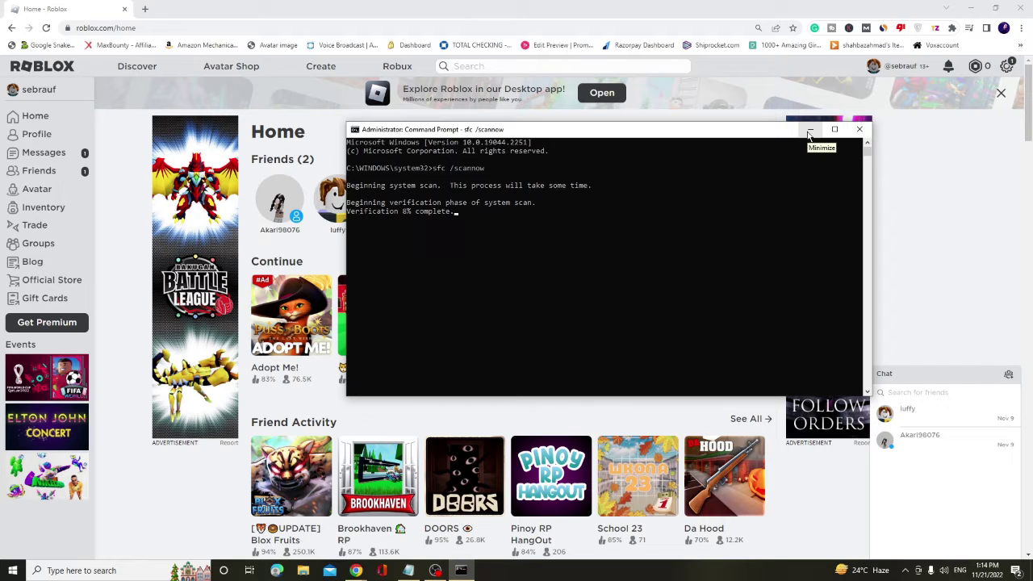
- Minimise the scanning Command Prompt and show Task Manager's Details tab
click(810, 132)
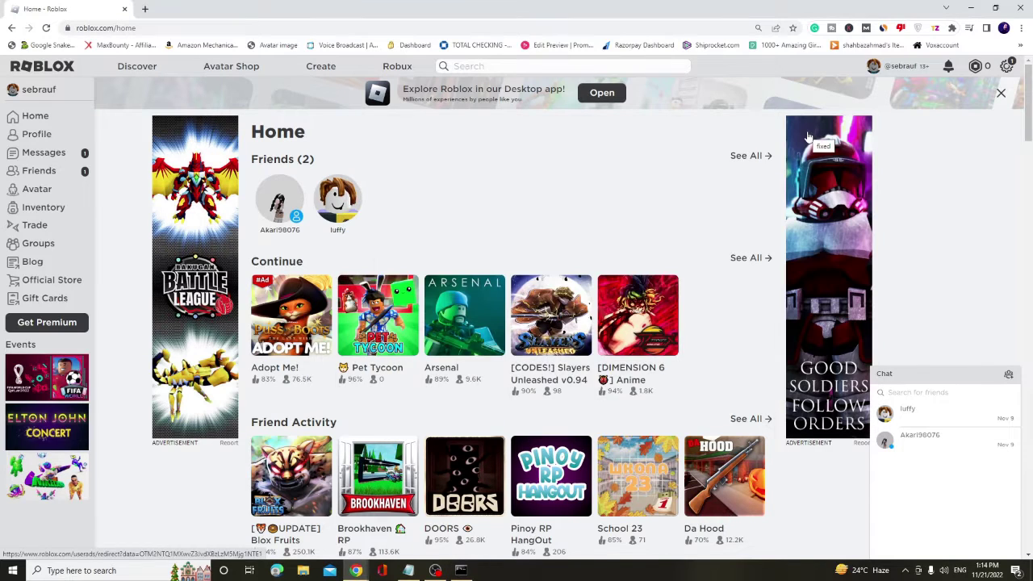
key(super+d)
right_click(12, 569)
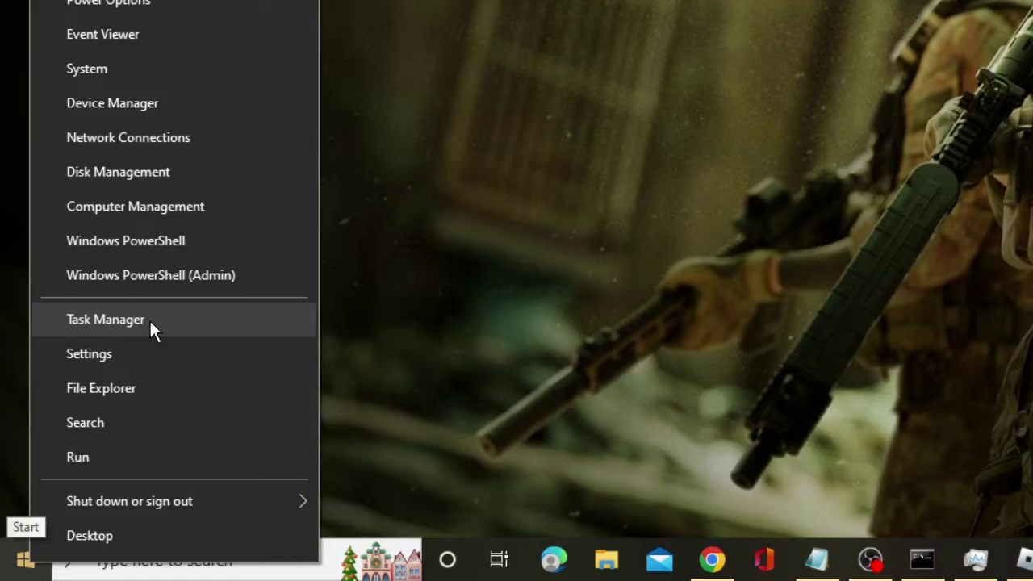
click(105, 319)
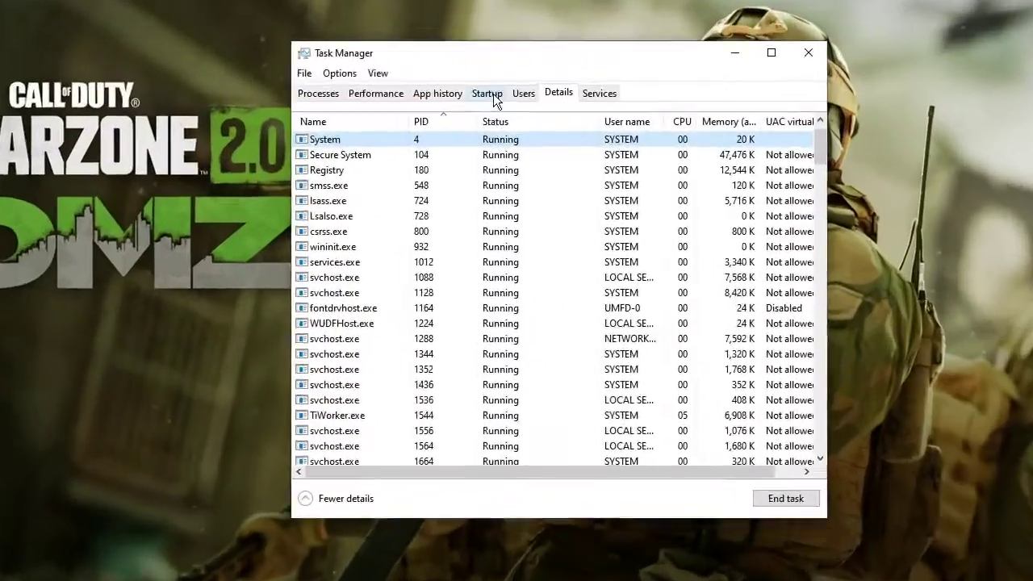
click(487, 94)
click(318, 93)
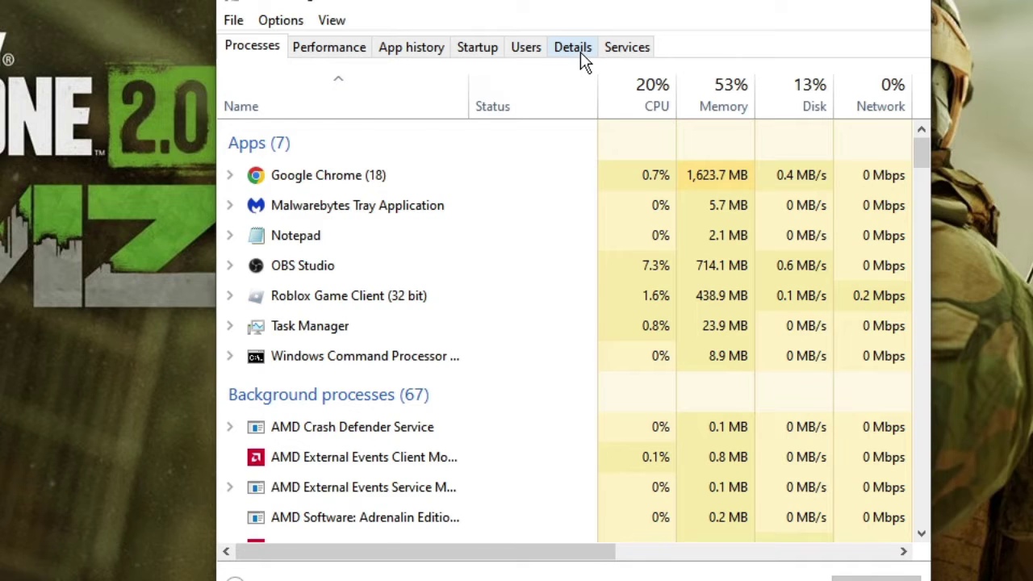
click(580, 52)
- End the RobloxPlayerBeta.exe process tree and confirm it
click(442, 189)
scroll(446, 198, down, 12)
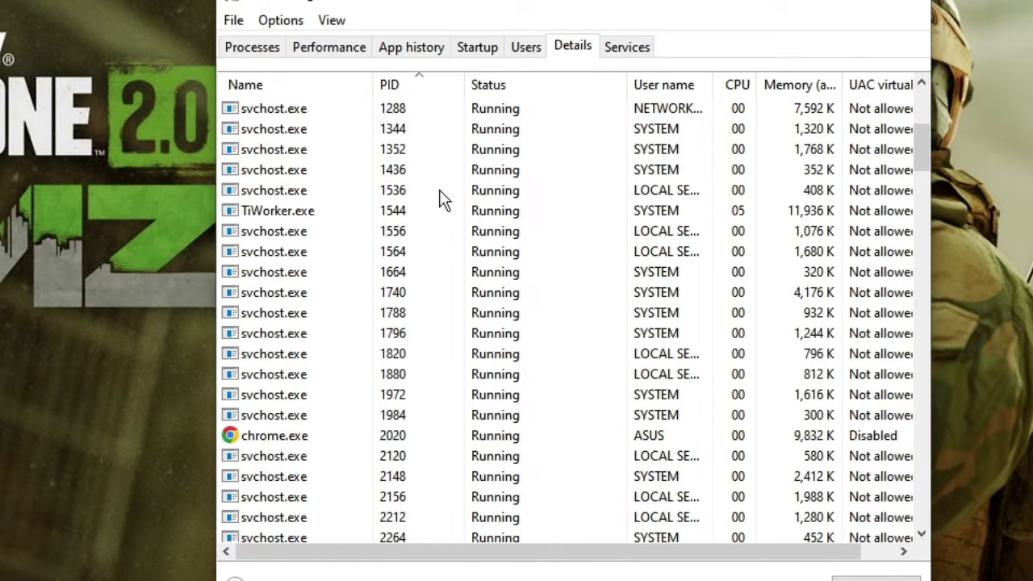
scroll(443, 197, down, 13)
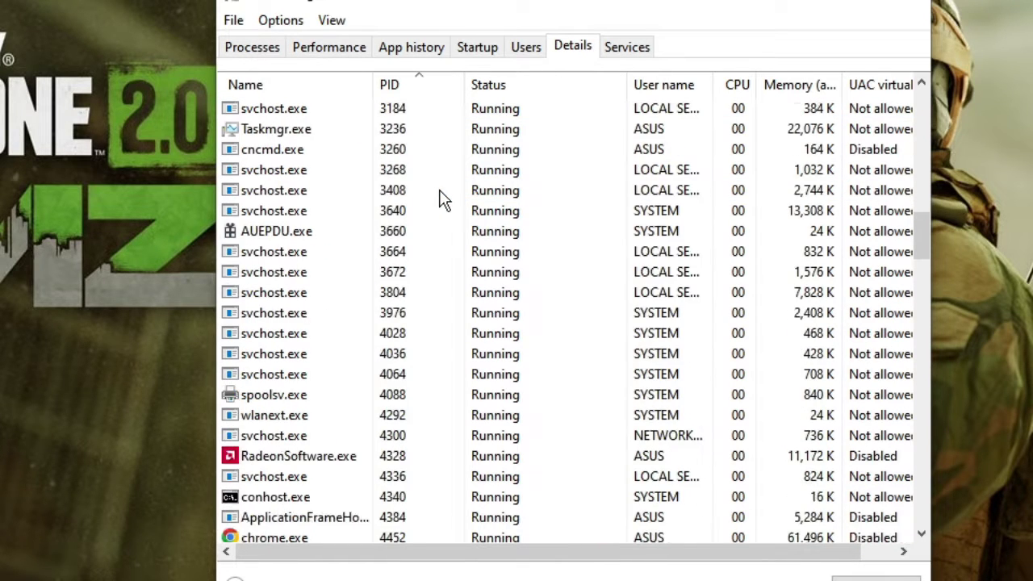
scroll(442, 198, down, 18)
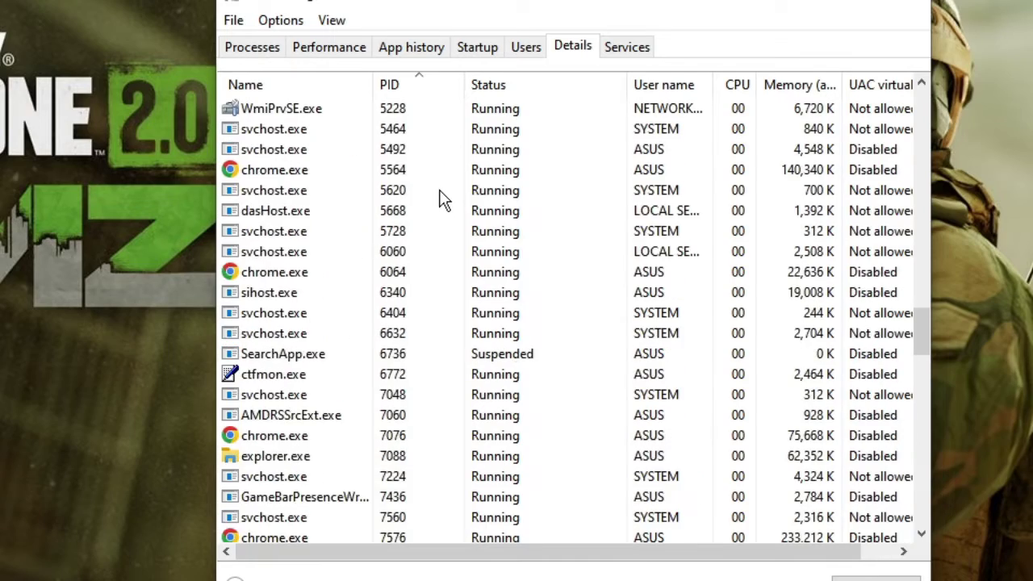
scroll(442, 197, down, 20)
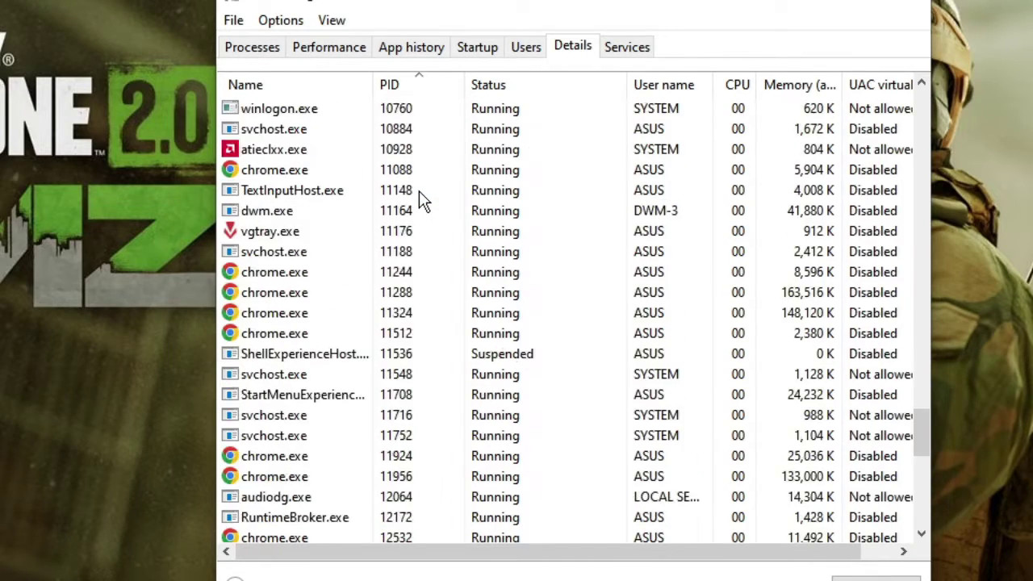
click(389, 209)
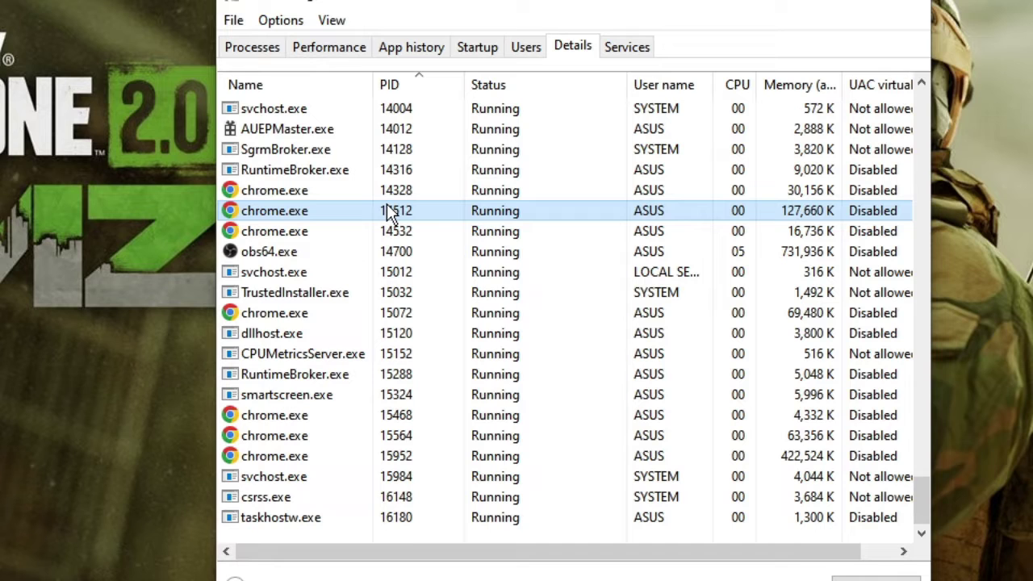
key(r)
key(r)
key(r)
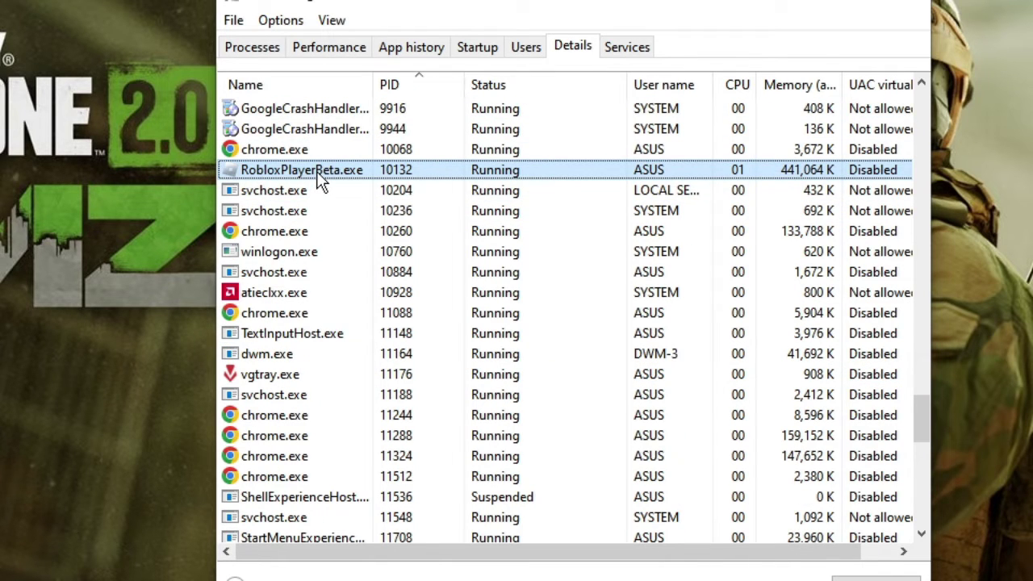
right_click(317, 179)
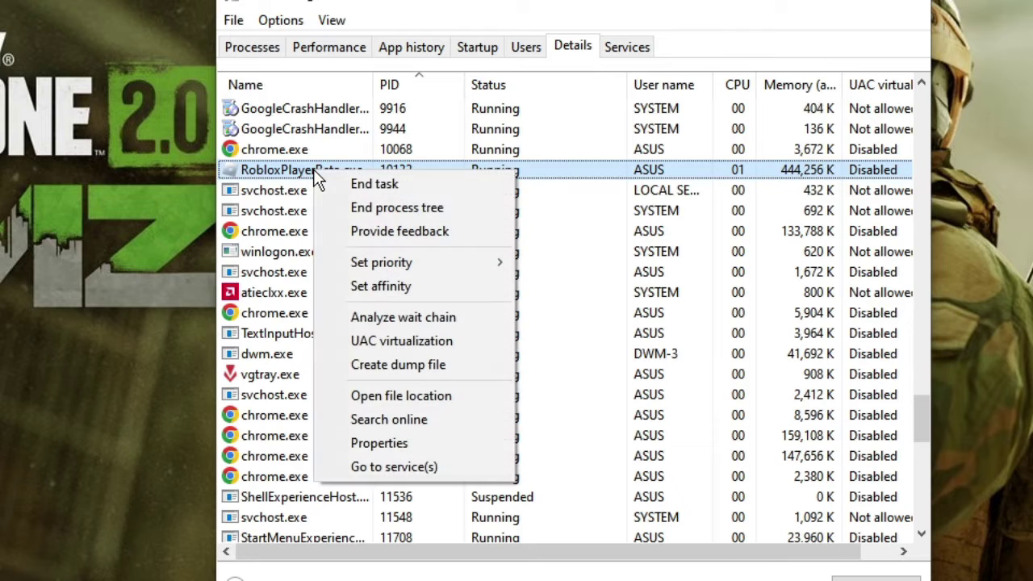
click(409, 207)
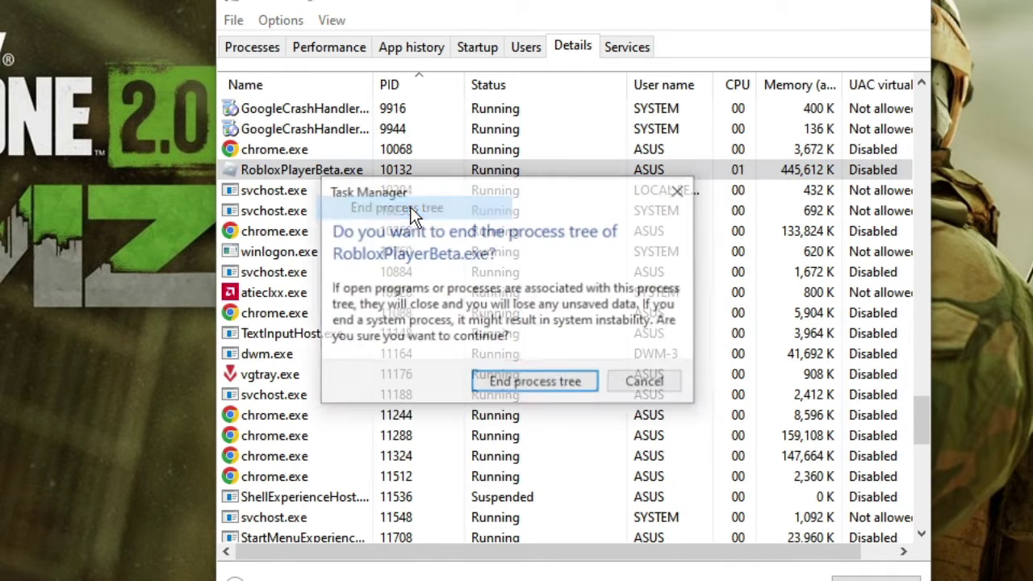
click(533, 383)
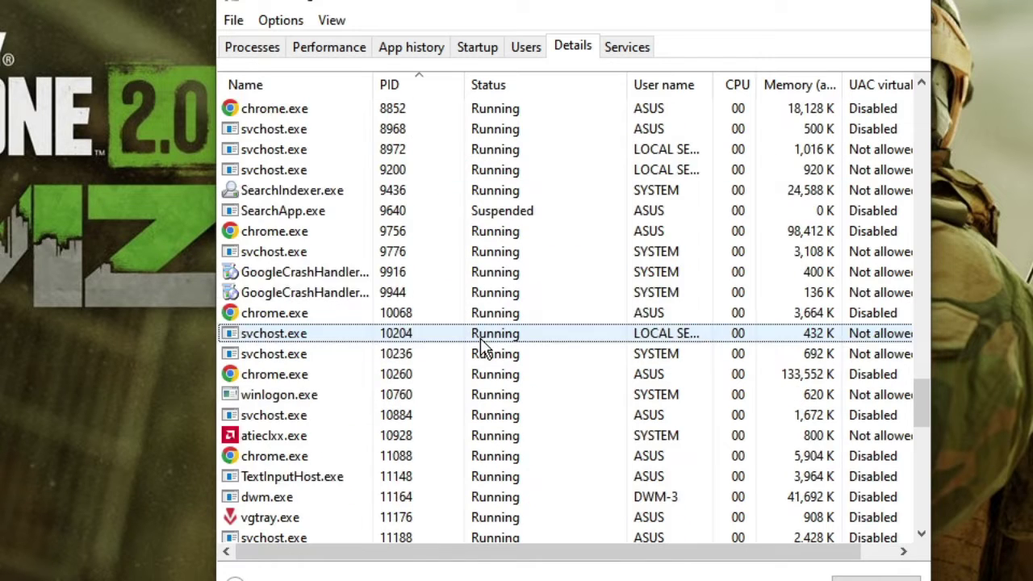
scroll(436, 314, down, 2)
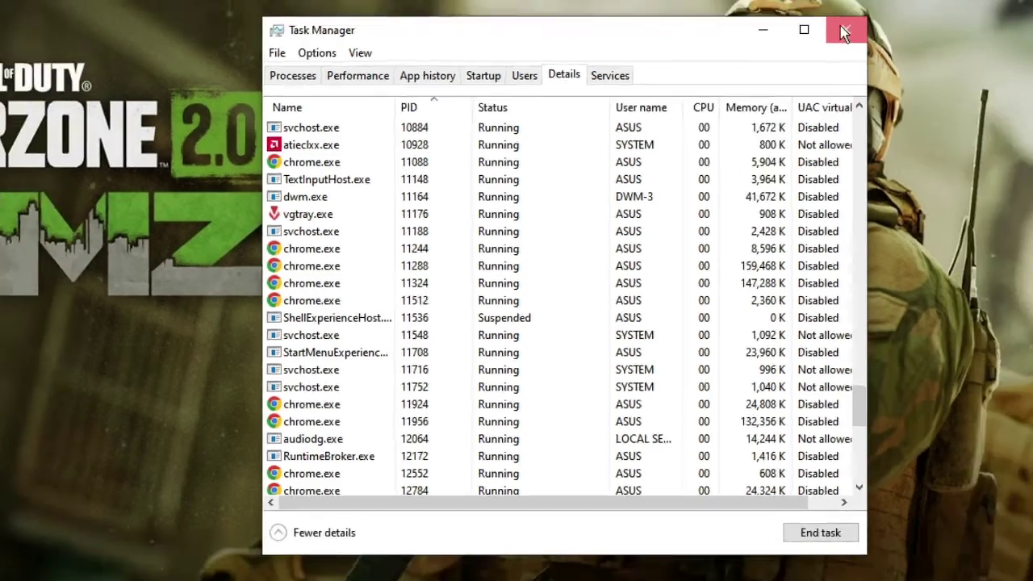
- Close Task Manager, launch ncpa.cpl and bring up the Ethernet adapter's Properties
click(903, 4)
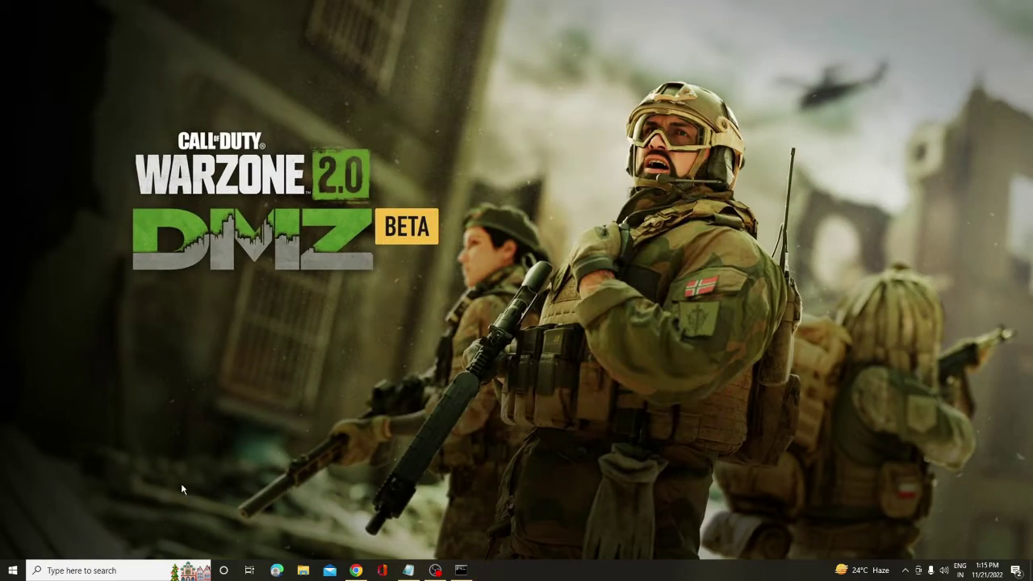
click(131, 573)
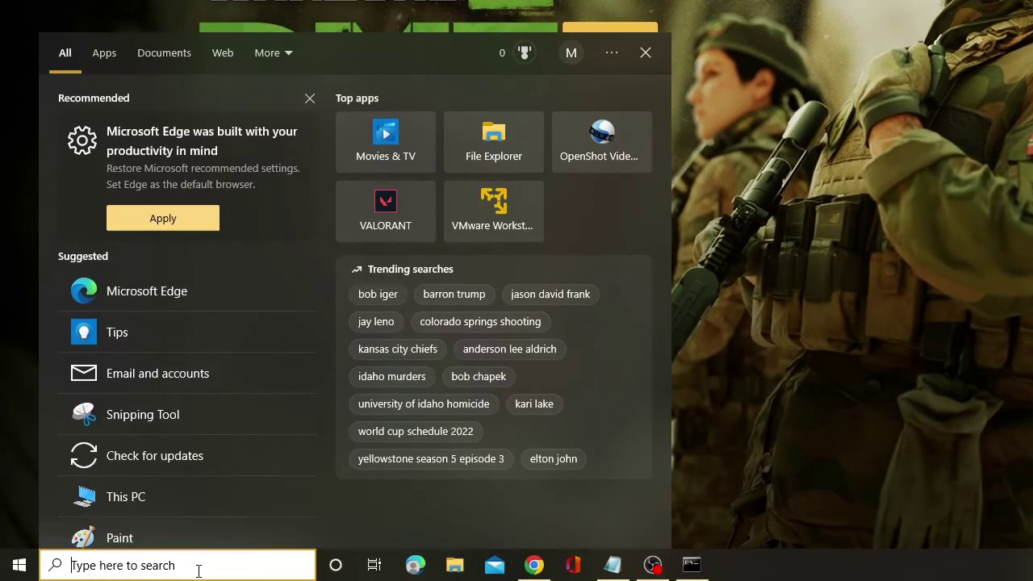
text(nc)
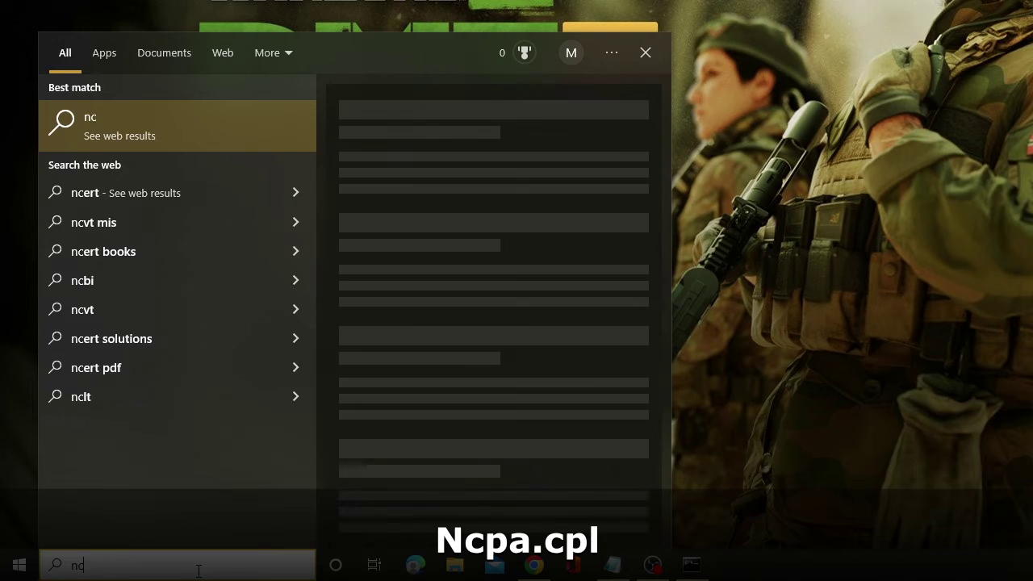
text(pa.cpl)
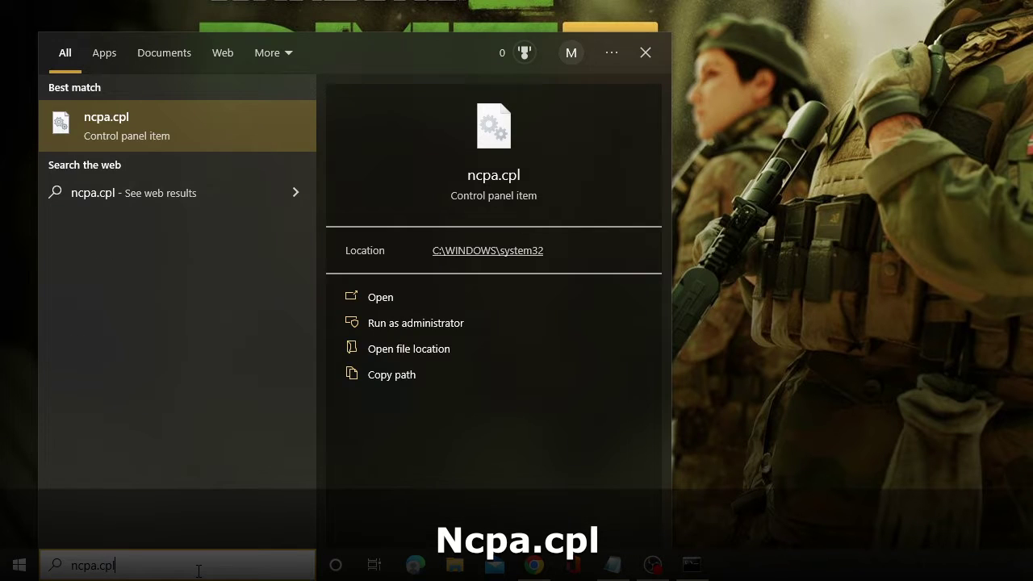
key(Return)
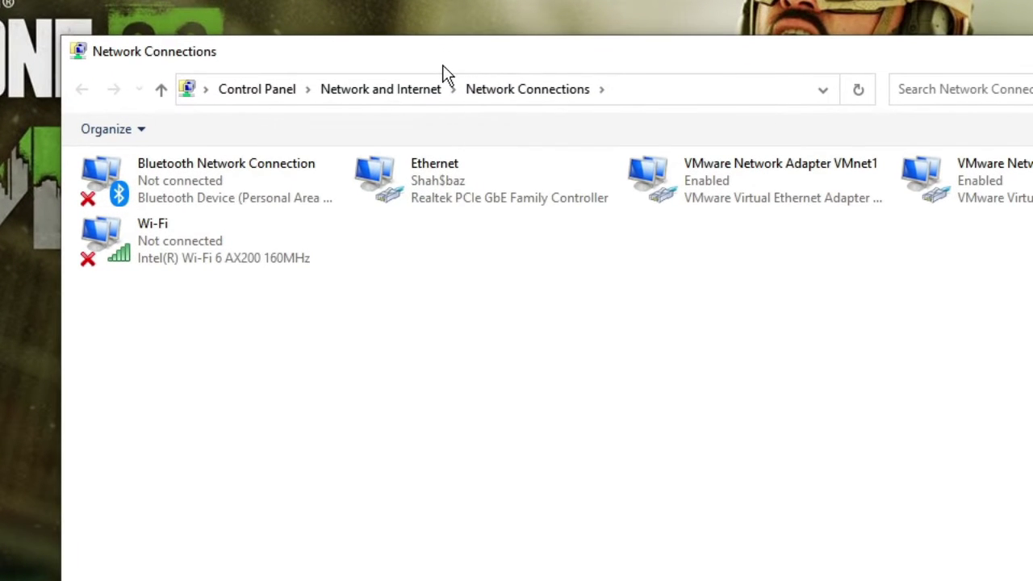
click(454, 206)
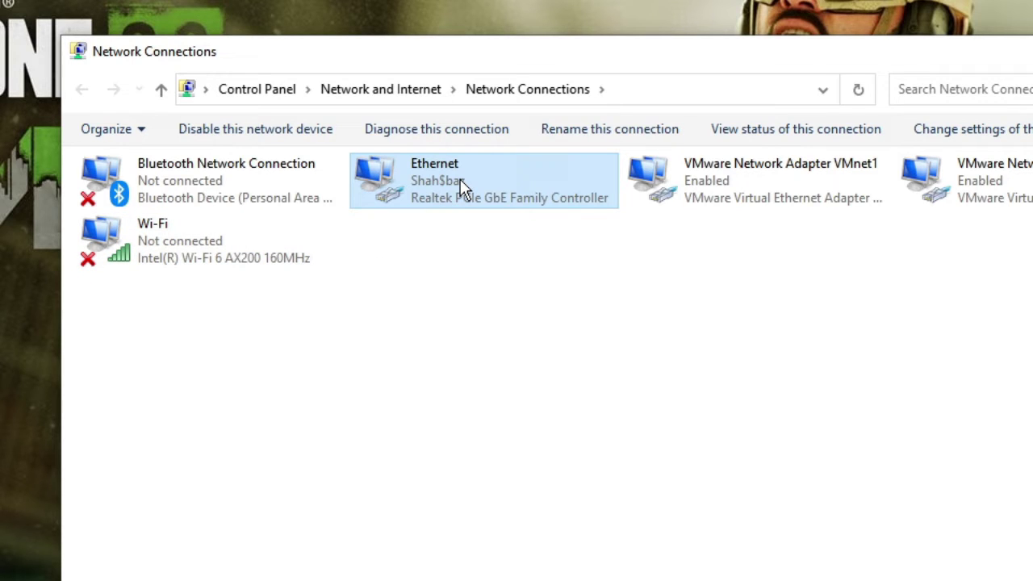
right_click(461, 180)
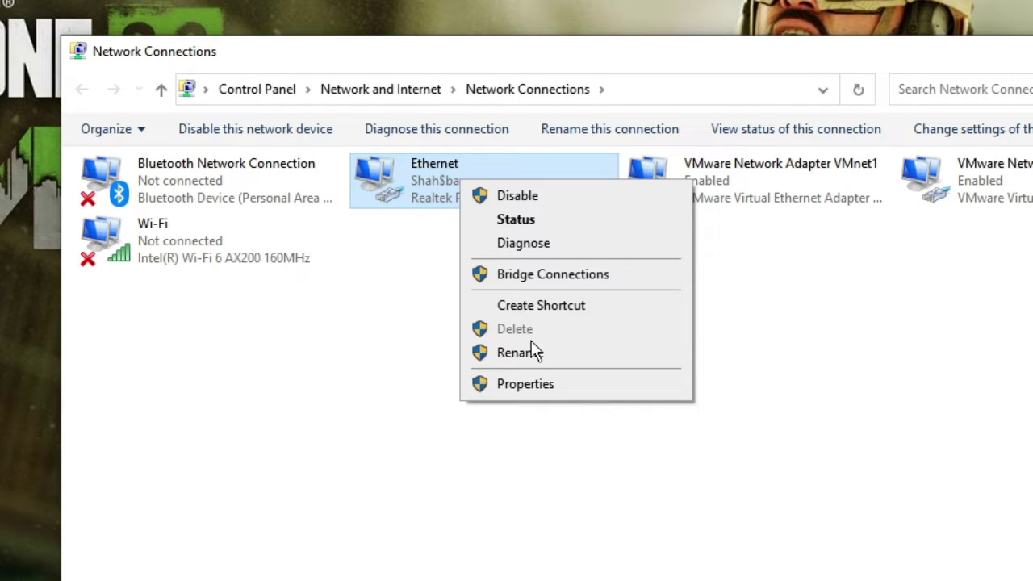
click(529, 383)
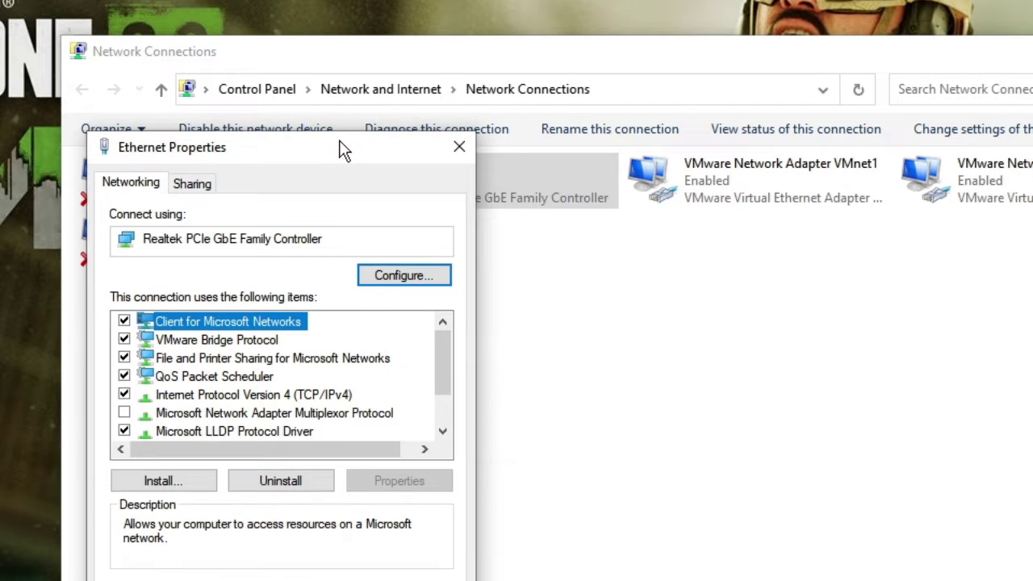
- Set Ethernet IPv4 DNS to 8.8.8.8 preferred and 8.8.4.4 alternate, then OK both dialogs
drag(339, 150, 602, 101)
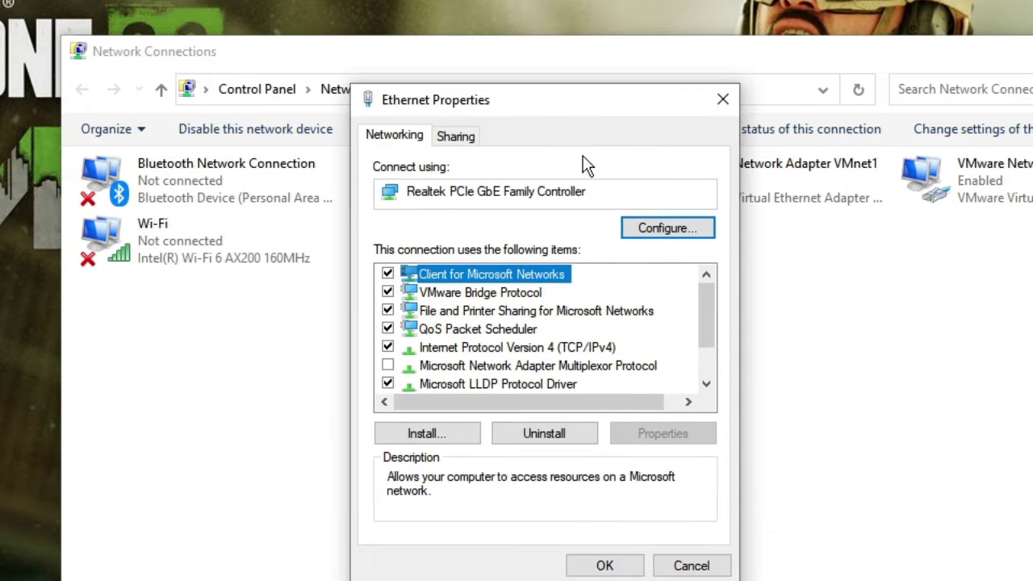
double_click(561, 351)
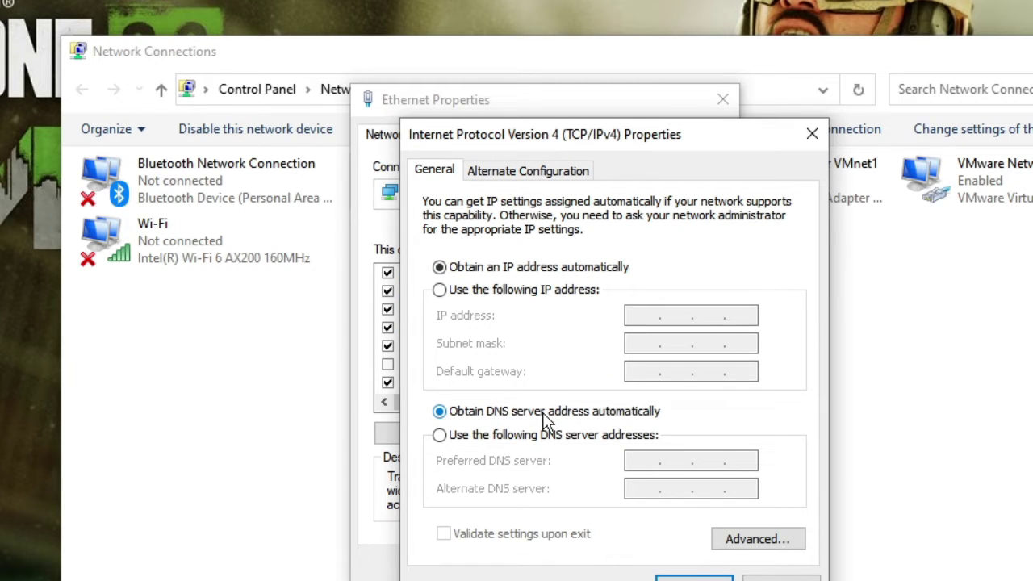
click(480, 439)
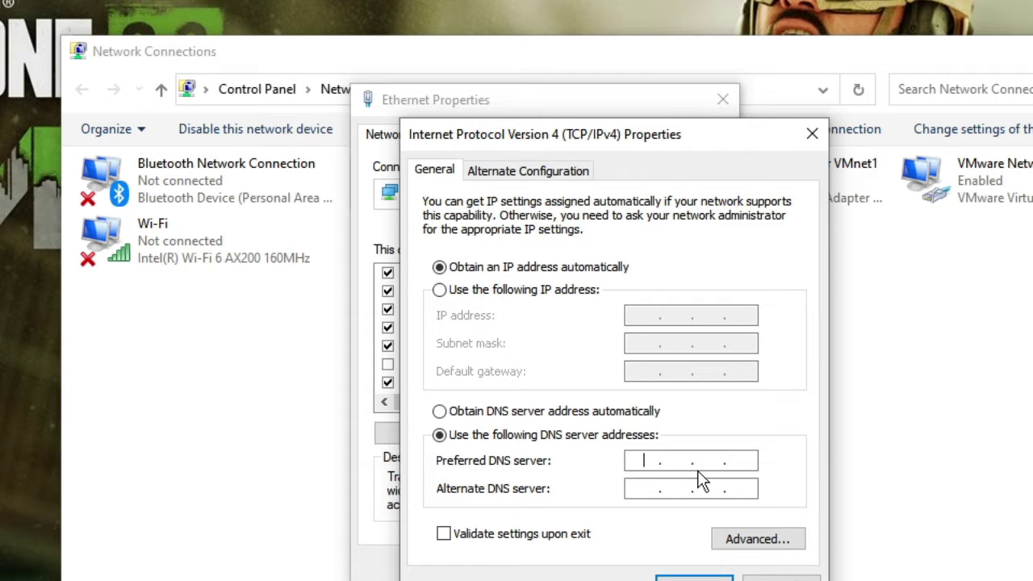
text(8.8.8.)
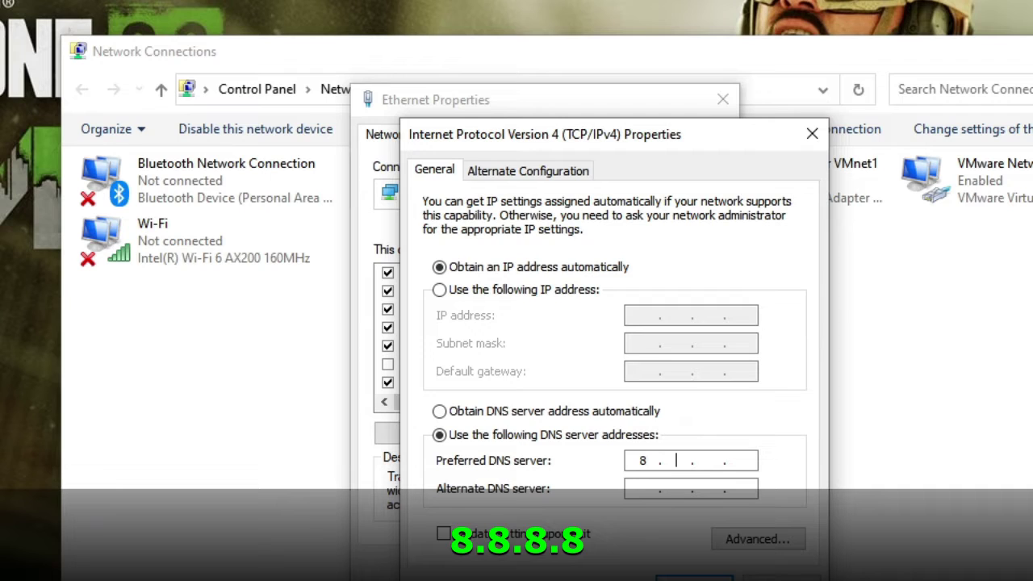
text(8)
click(648, 488)
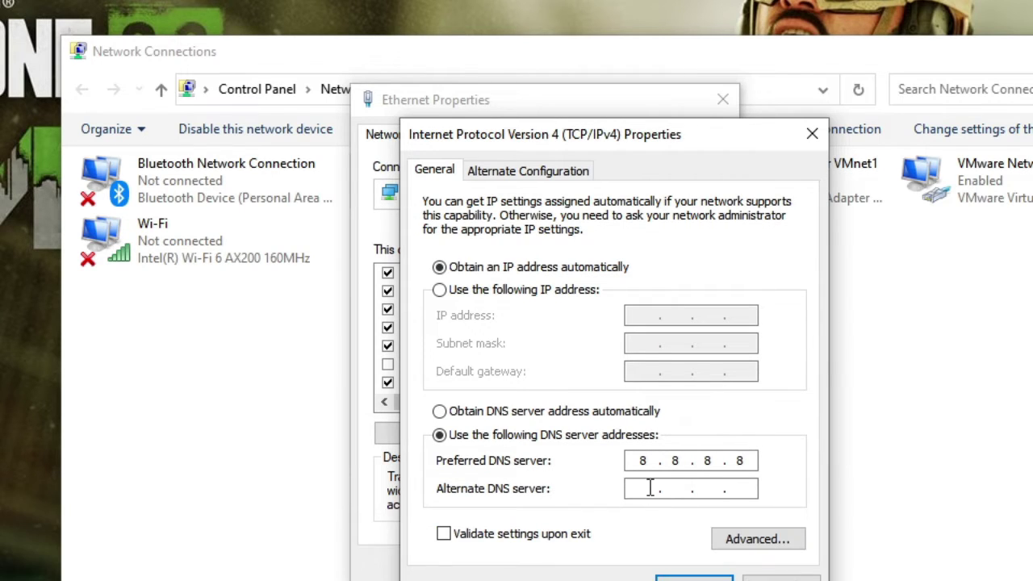
text(8.8.4.4)
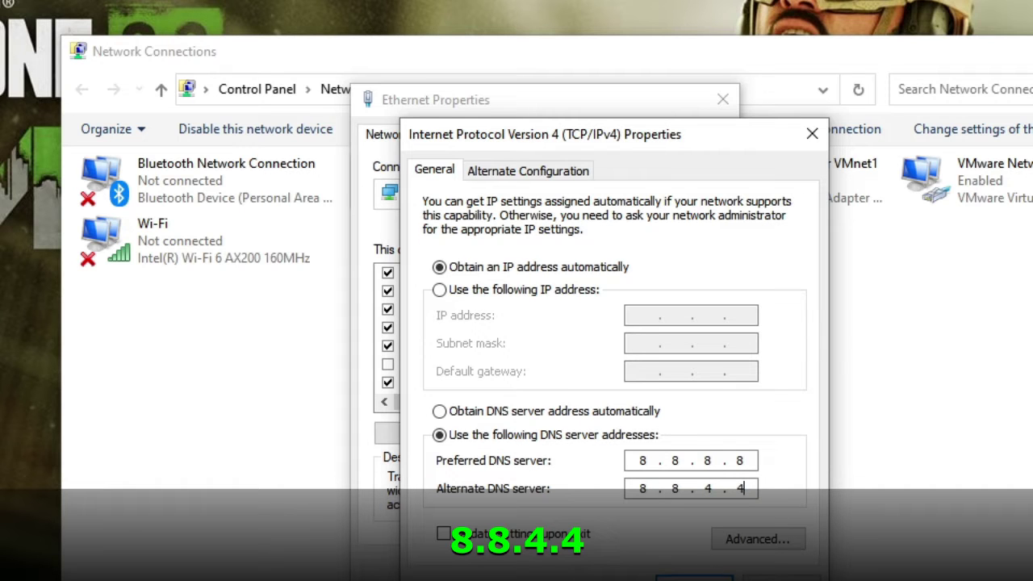
click(717, 574)
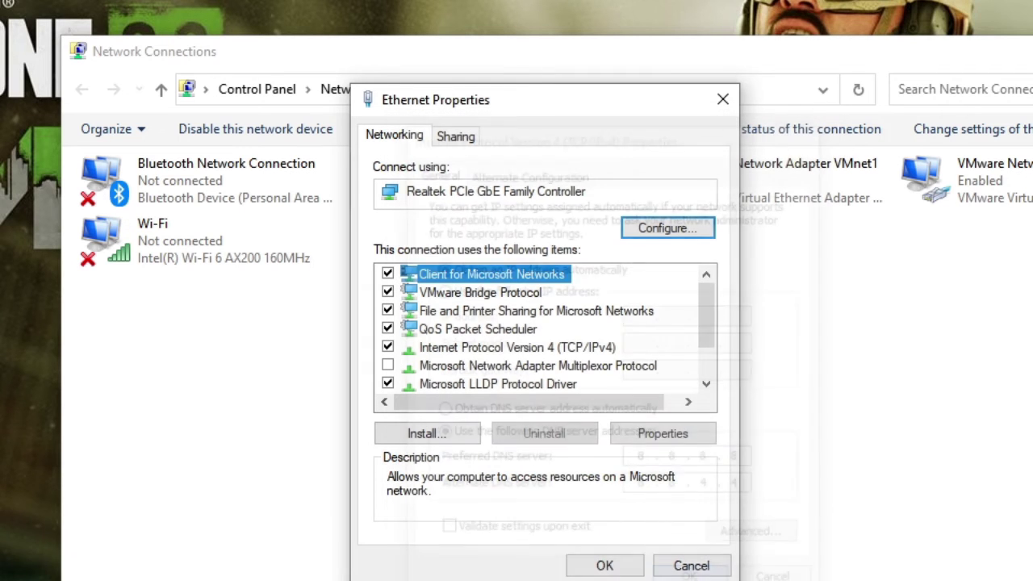
click(604, 565)
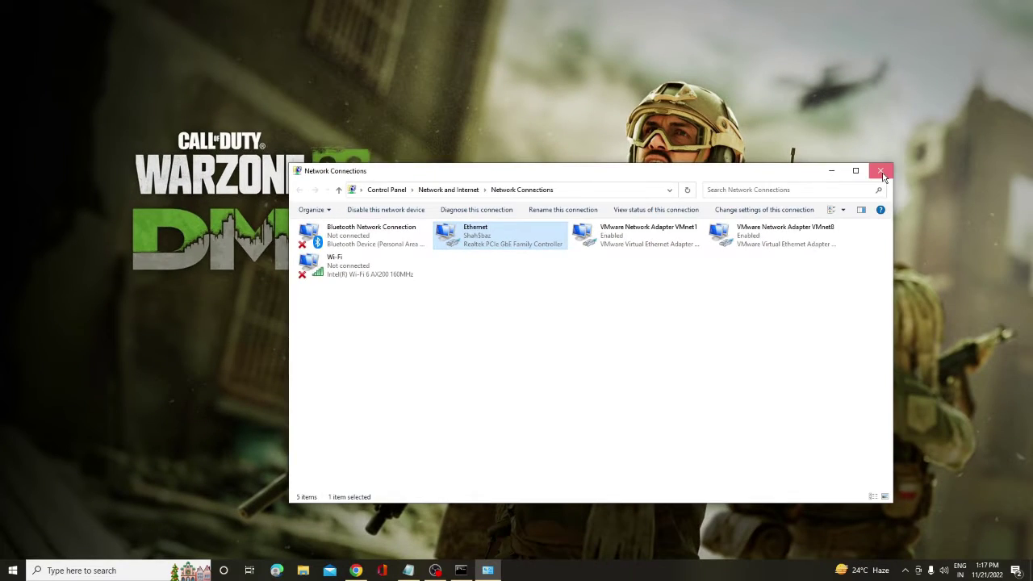
- Close Network Connections and open Programs and Features (appwiz.cpl) at the R entries
click(881, 171)
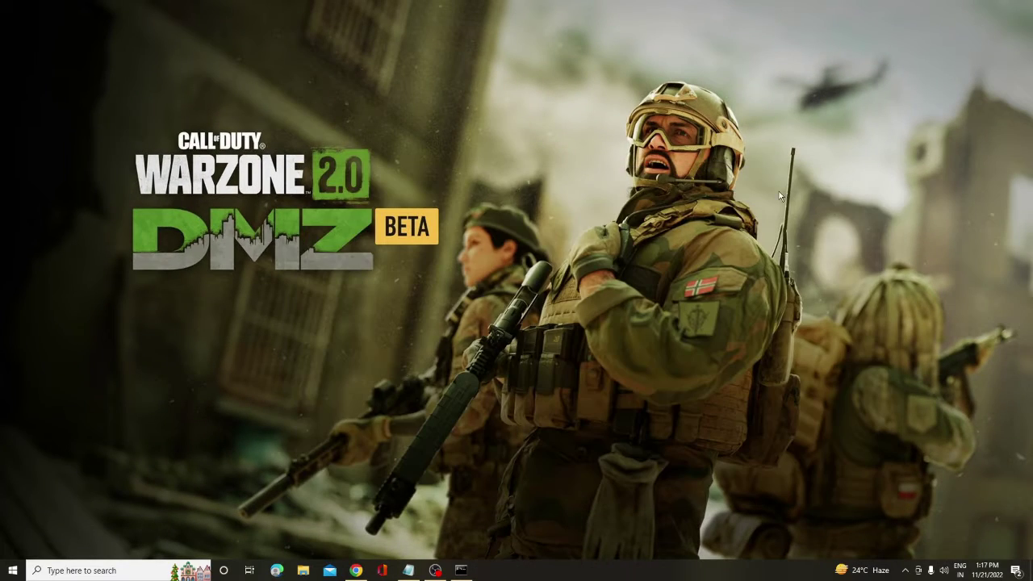
click(89, 571)
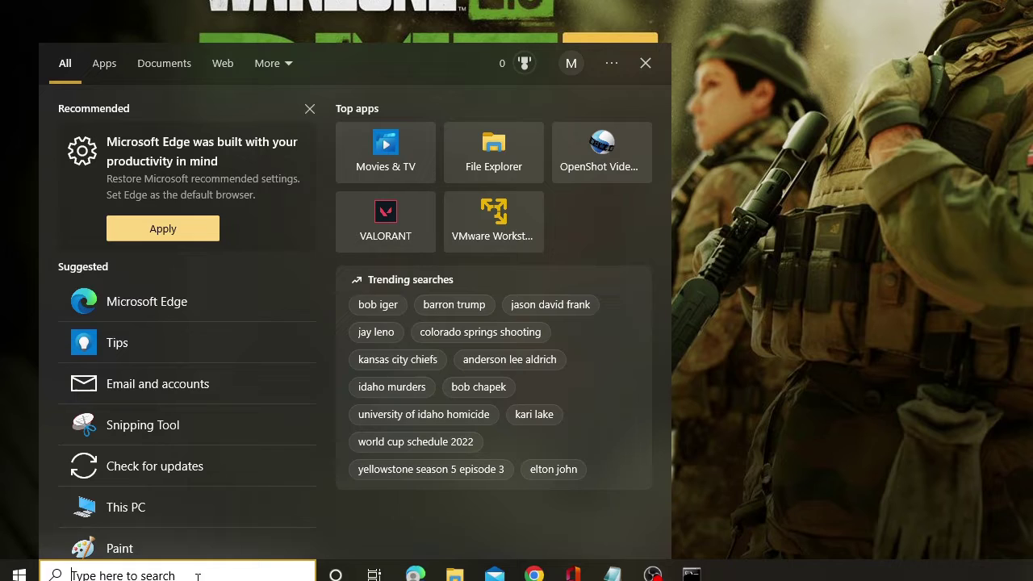
text(app)
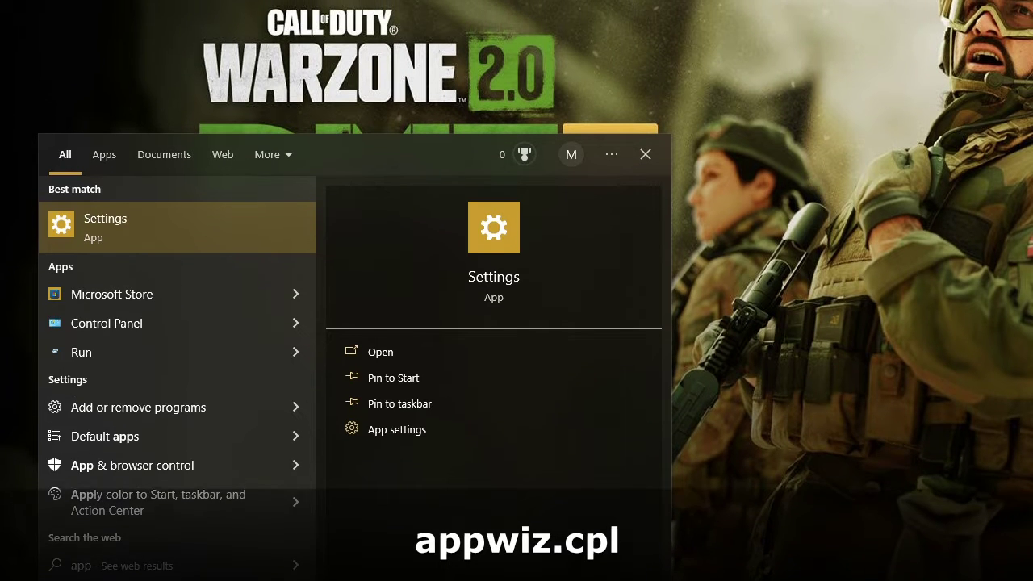
text(wiz.cp)
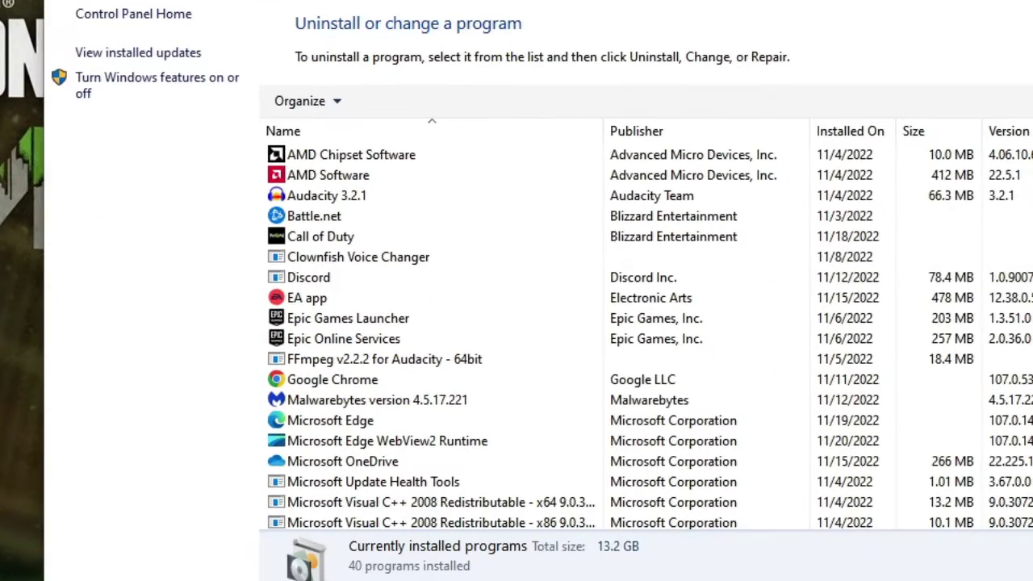
click(436, 319)
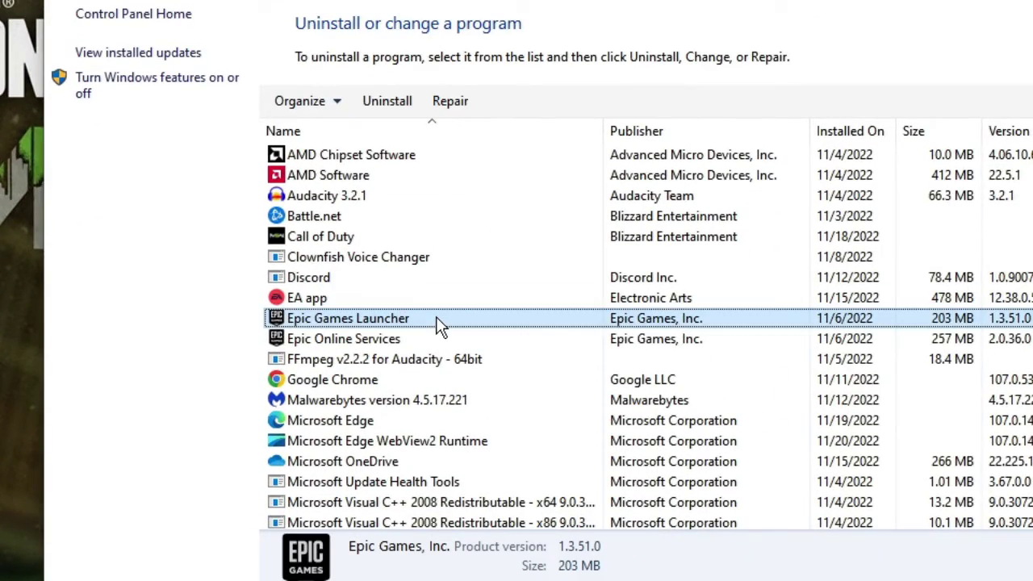
key(r)
key(r)
key(r)
key(r)
key(r)
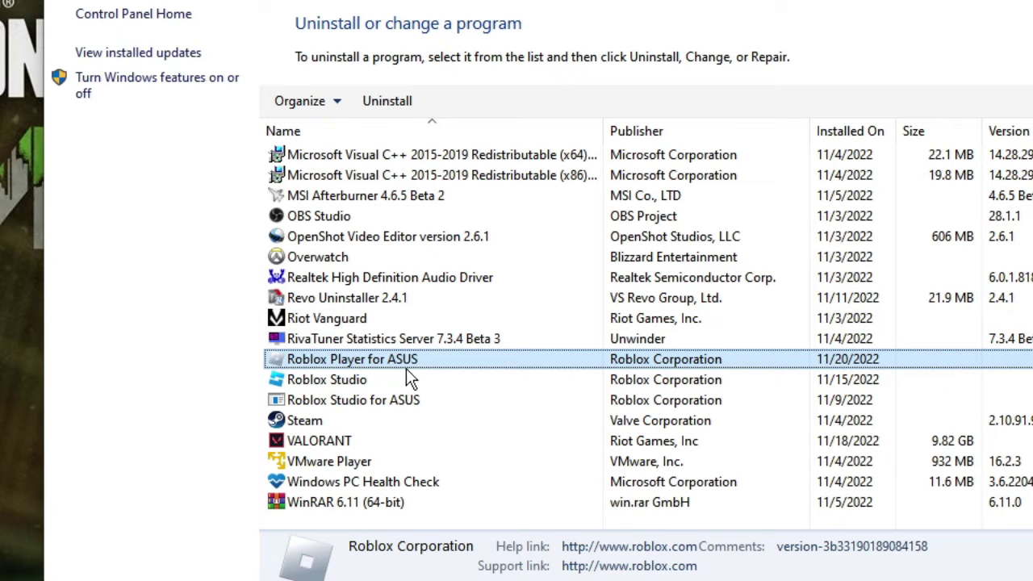
- Uninstall Roblox Player for ASUS and look over the remaining Roblox Studio entries
click(403, 107)
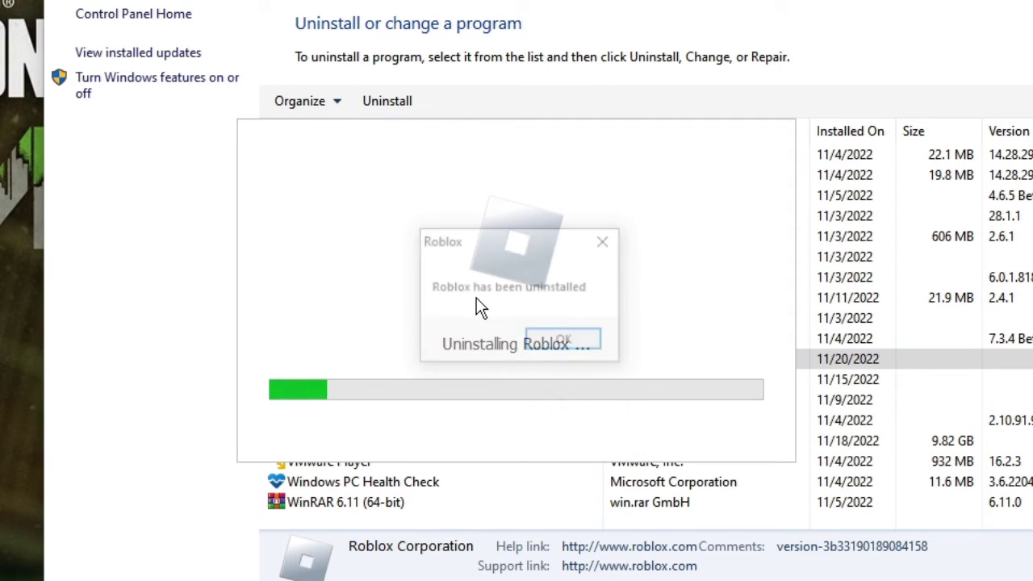
click(575, 342)
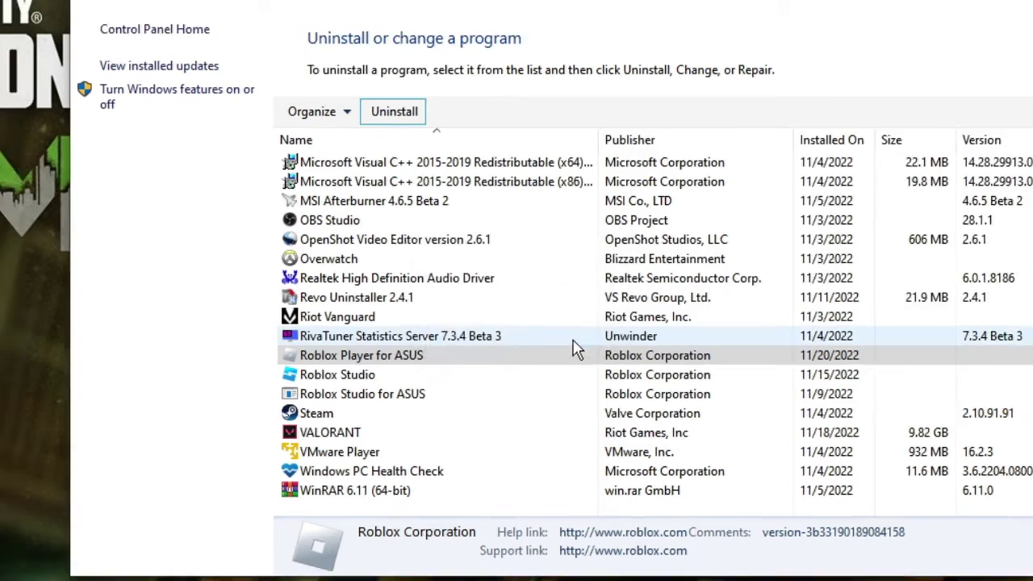
click(466, 346)
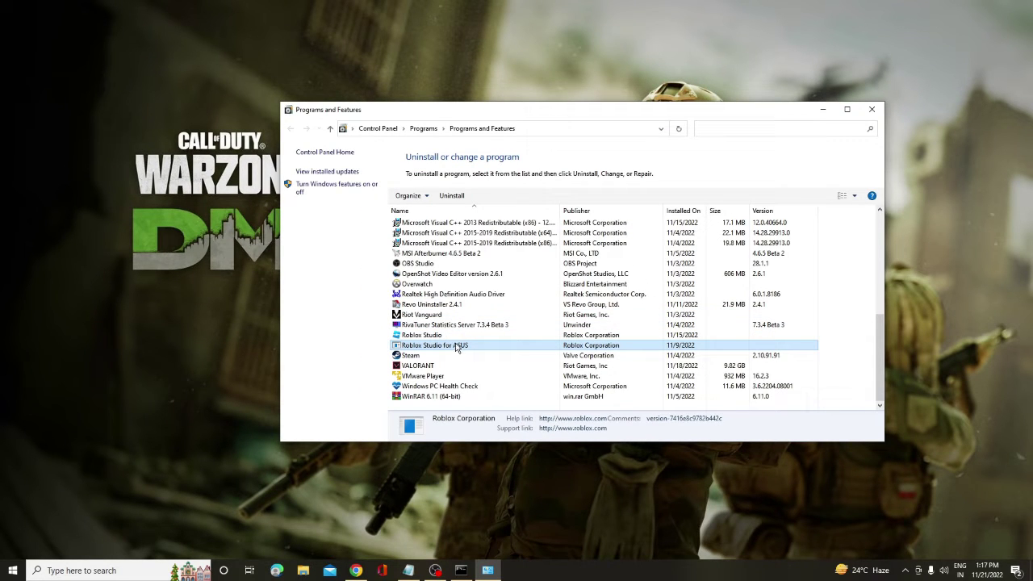
click(439, 336)
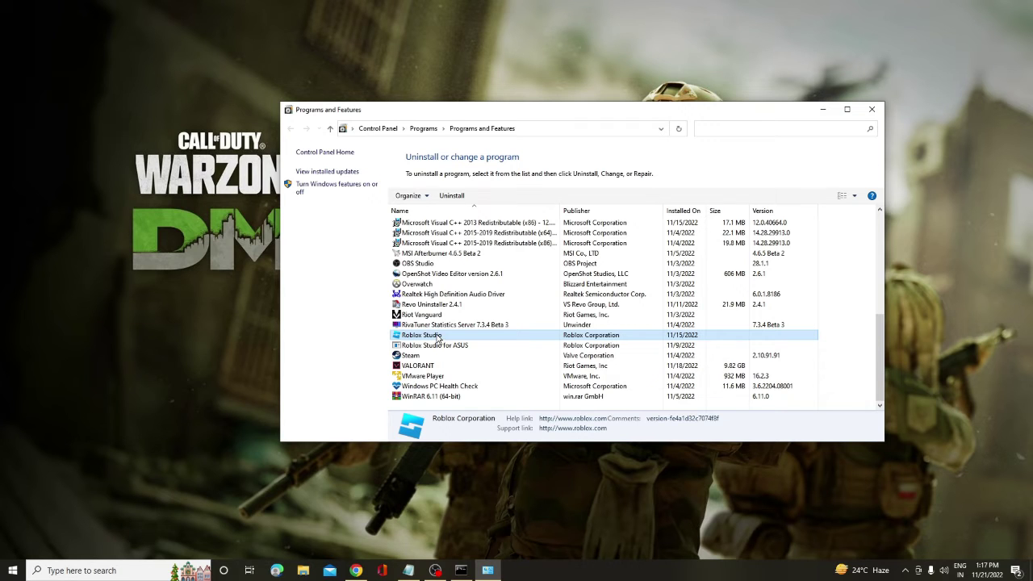
click(436, 356)
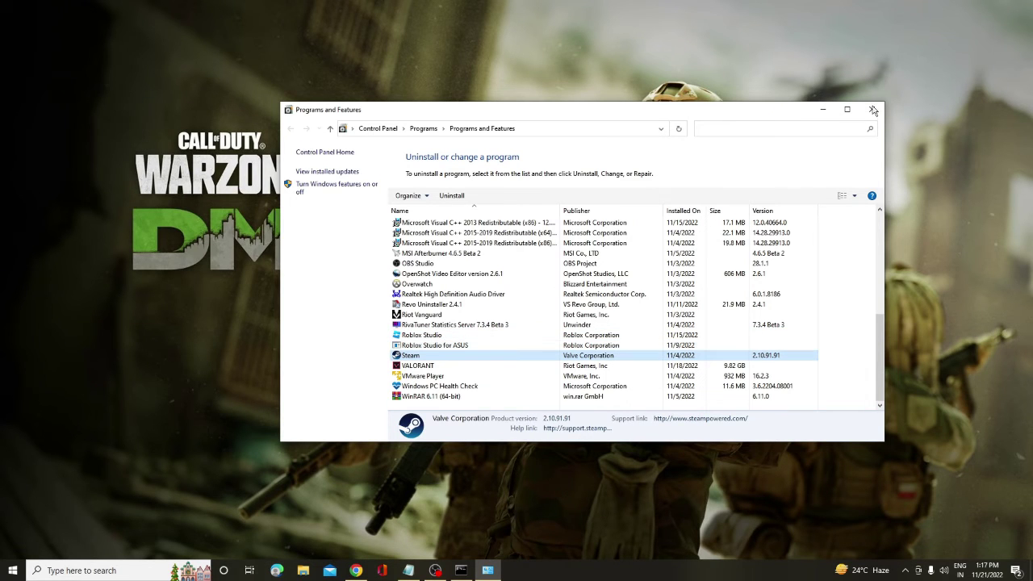
- Close Programs and Features, open %localappdata% and delete its Roblox folder
click(873, 111)
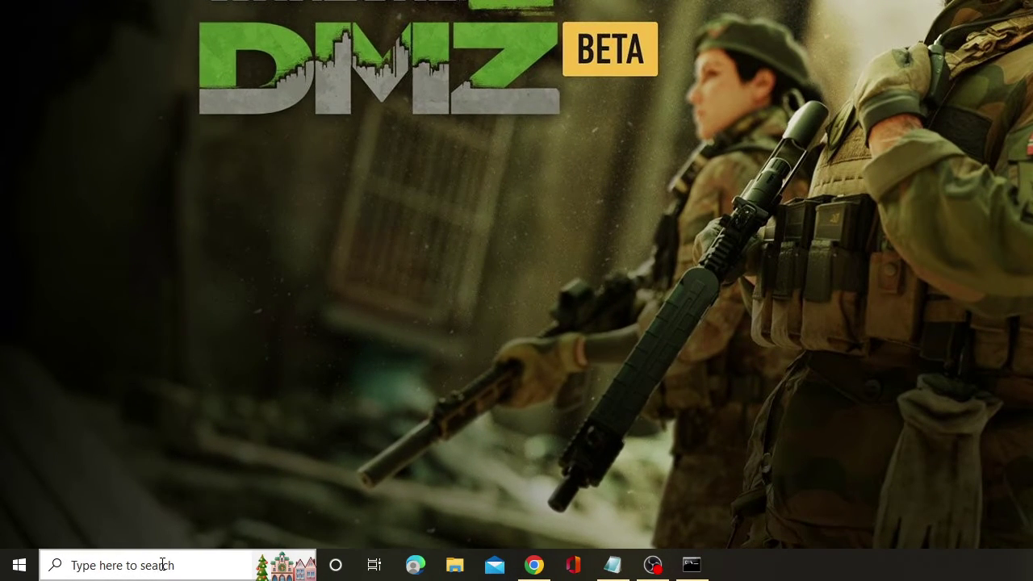
click(162, 565)
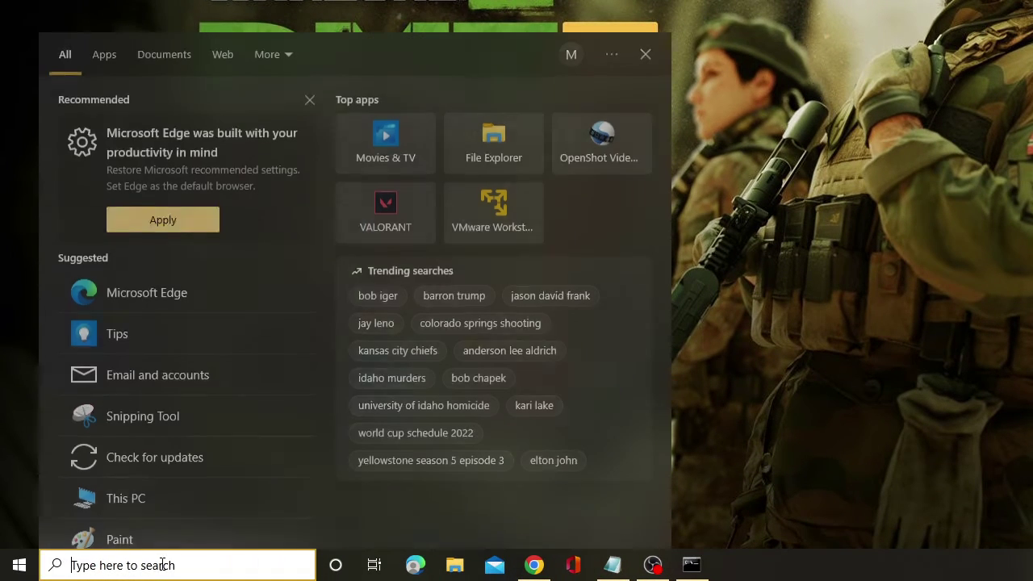
text(%)
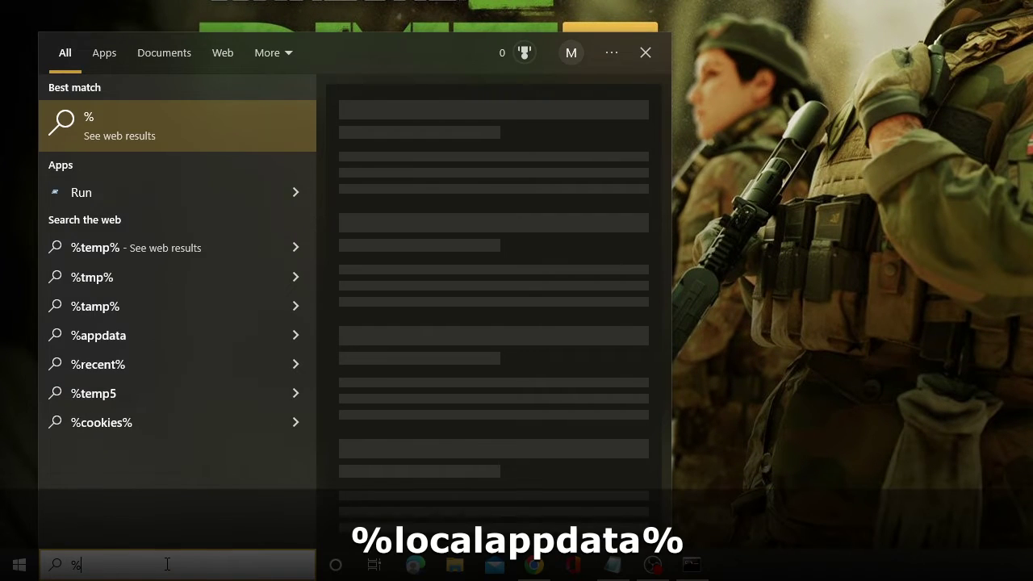
text(localappdata%)
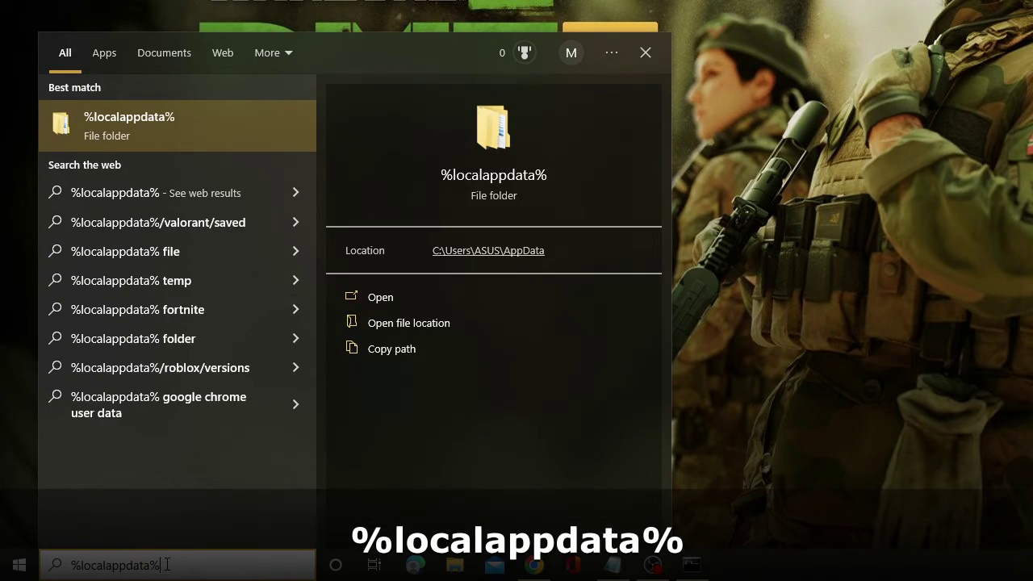
key(Return)
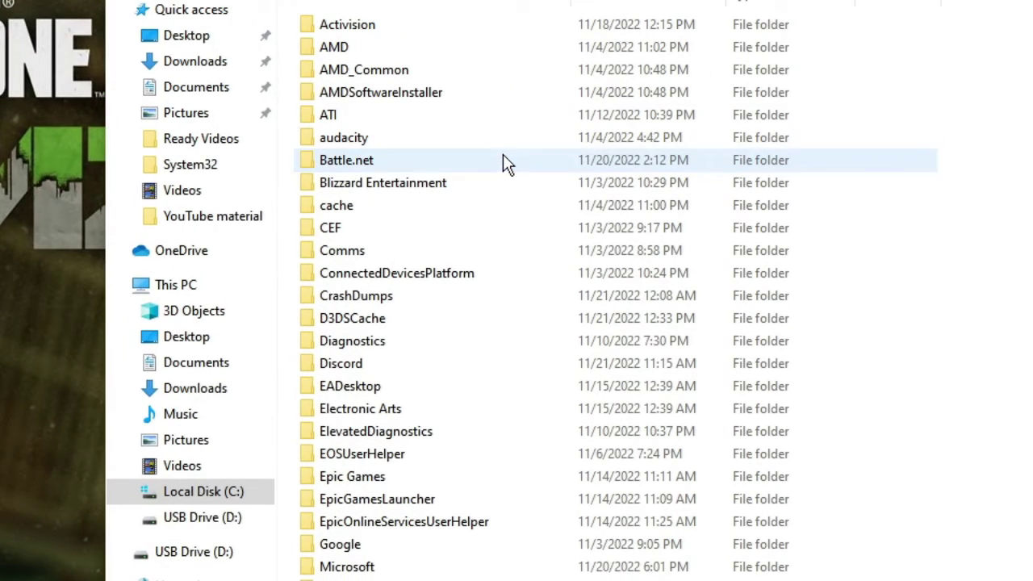
key(r)
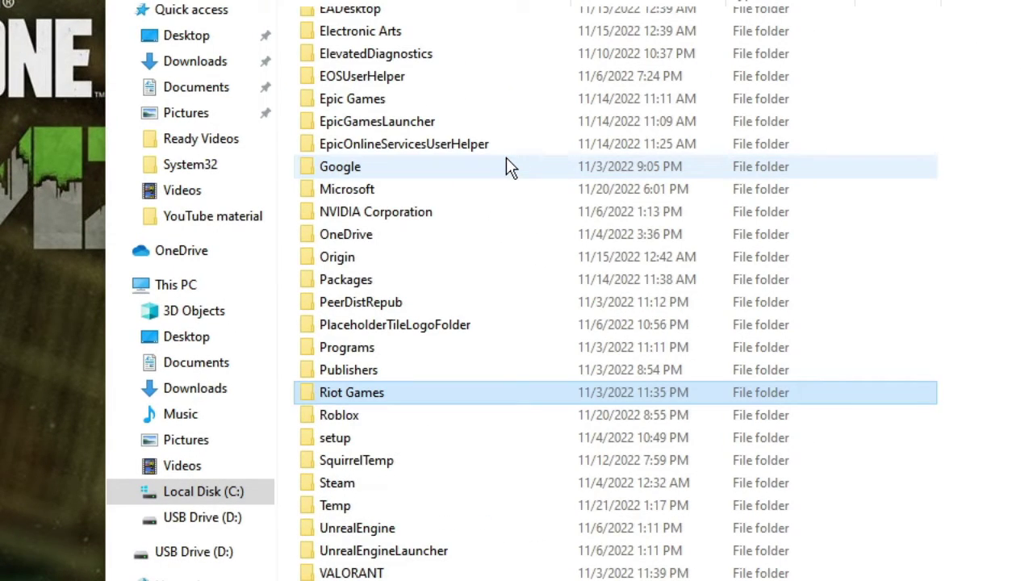
key(r)
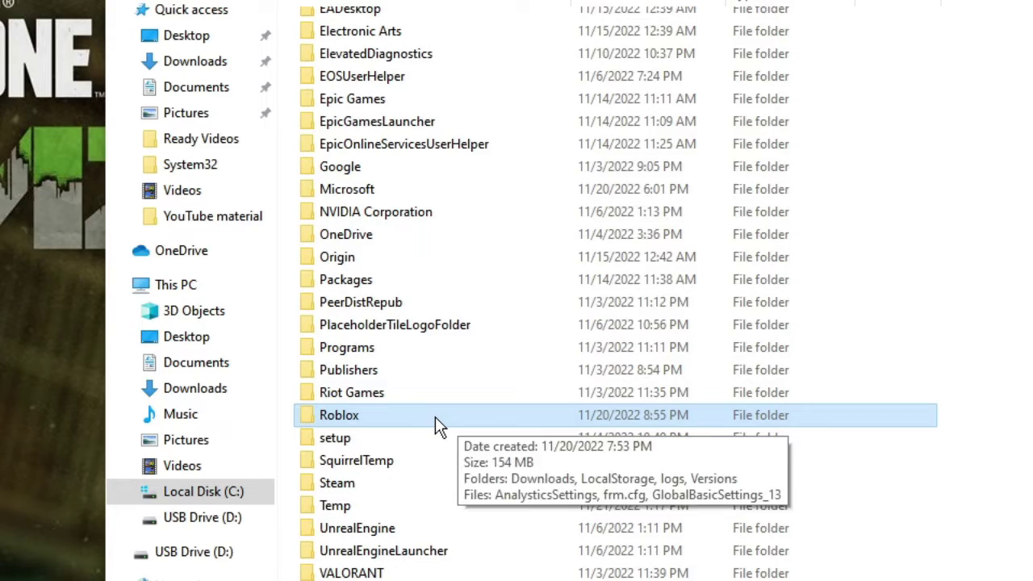
right_click(435, 417)
click(498, 344)
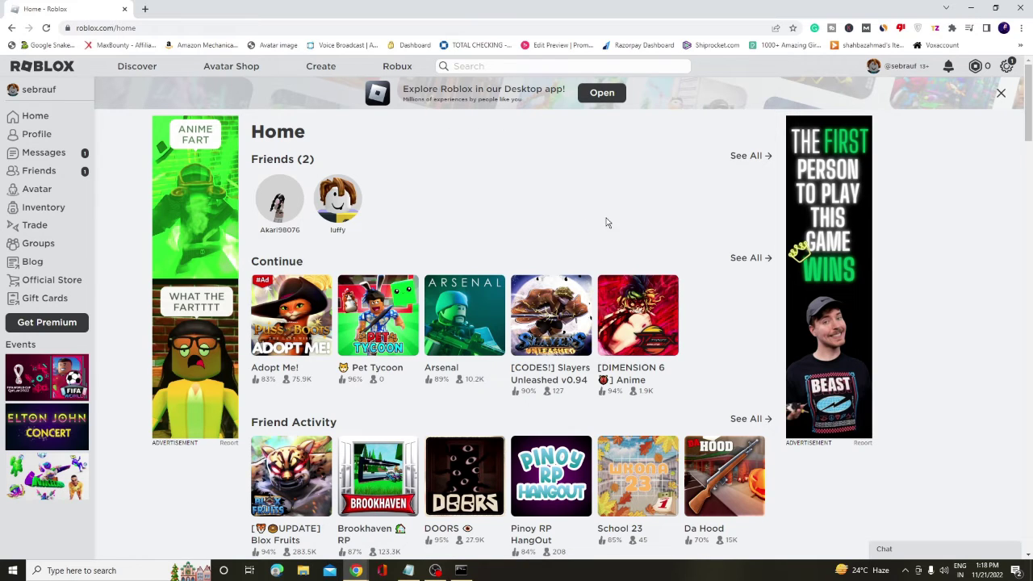
- Download and run RobloxPlayerLauncher.exe from the website, then acknowledge the successful install
click(602, 94)
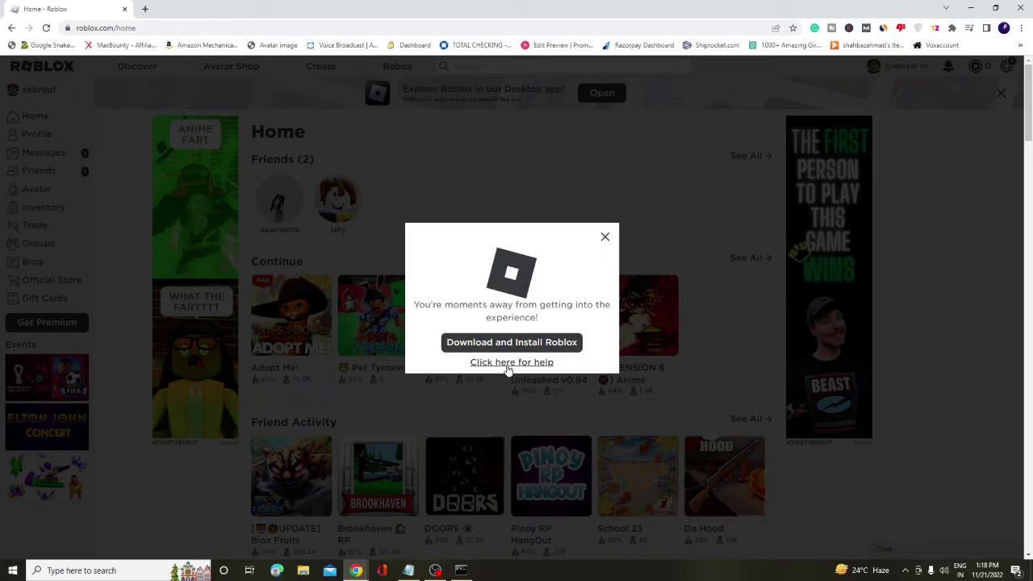
click(521, 347)
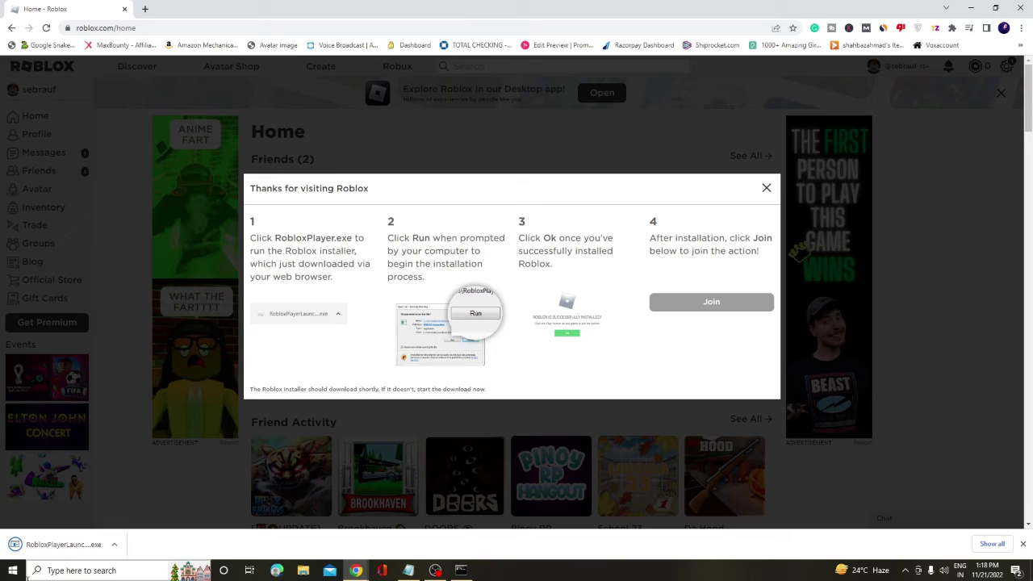
click(65, 544)
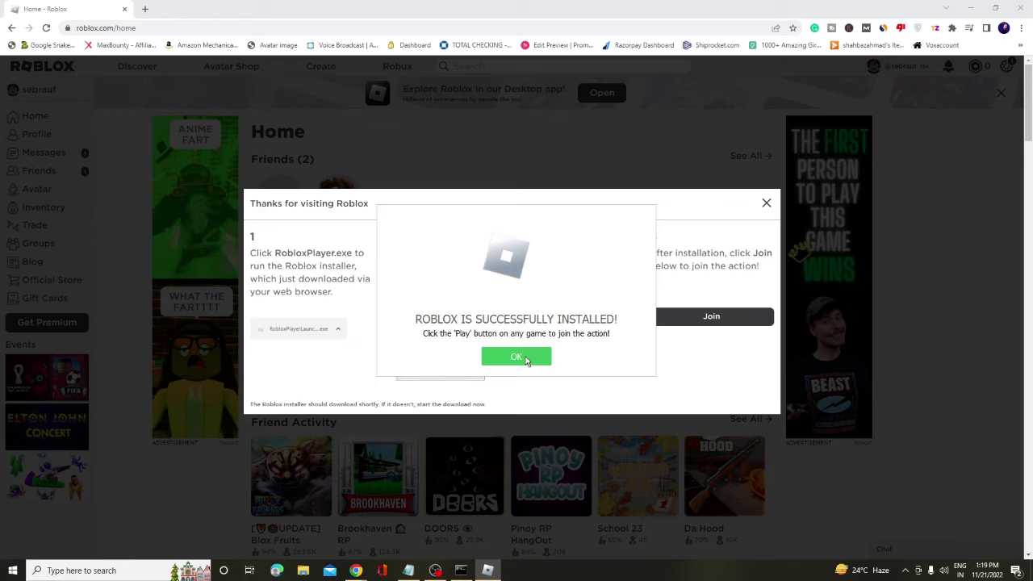
click(516, 357)
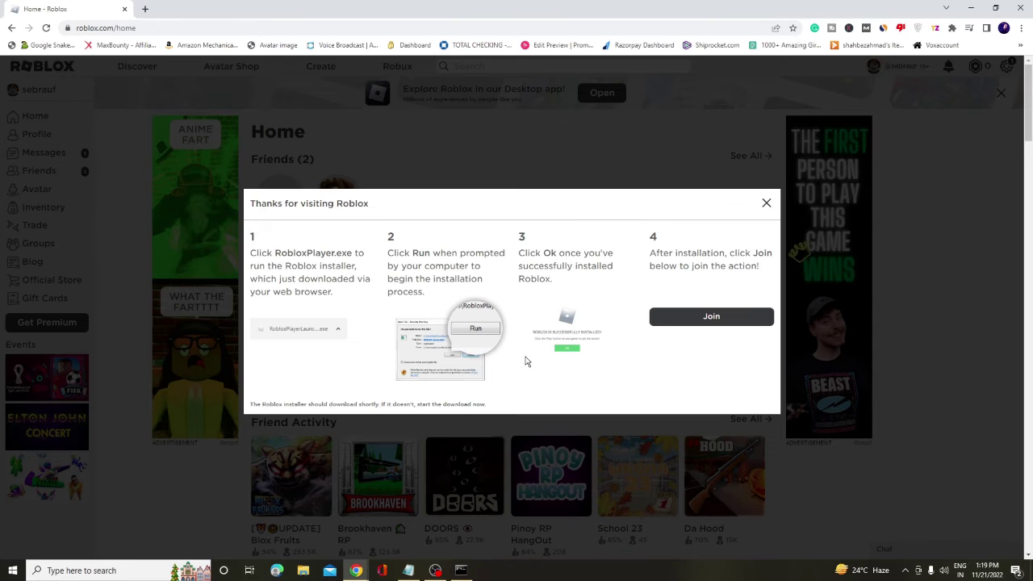
click(767, 204)
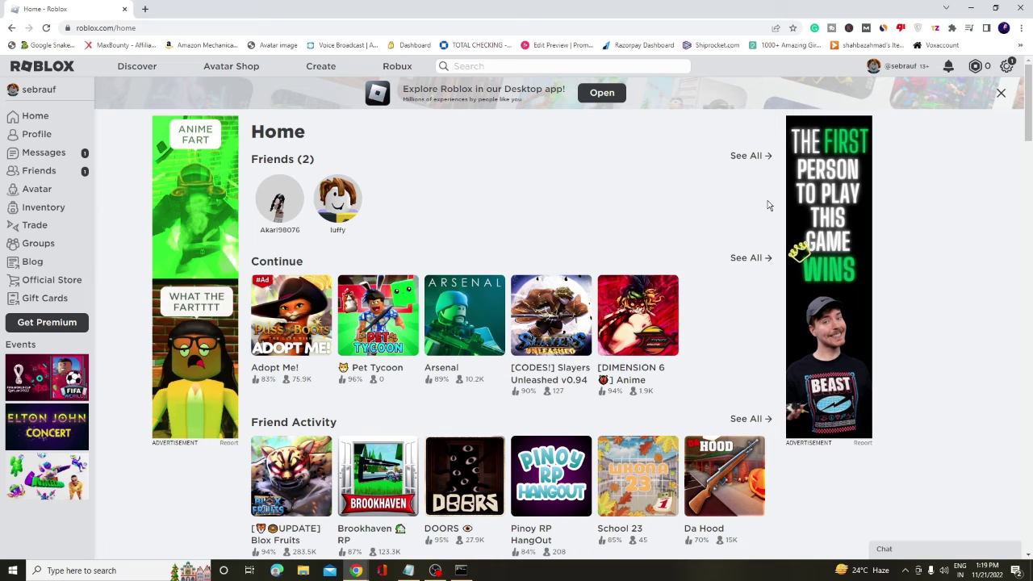
- Open Arsenal, press Play and allow the browser to open Roblox
click(469, 320)
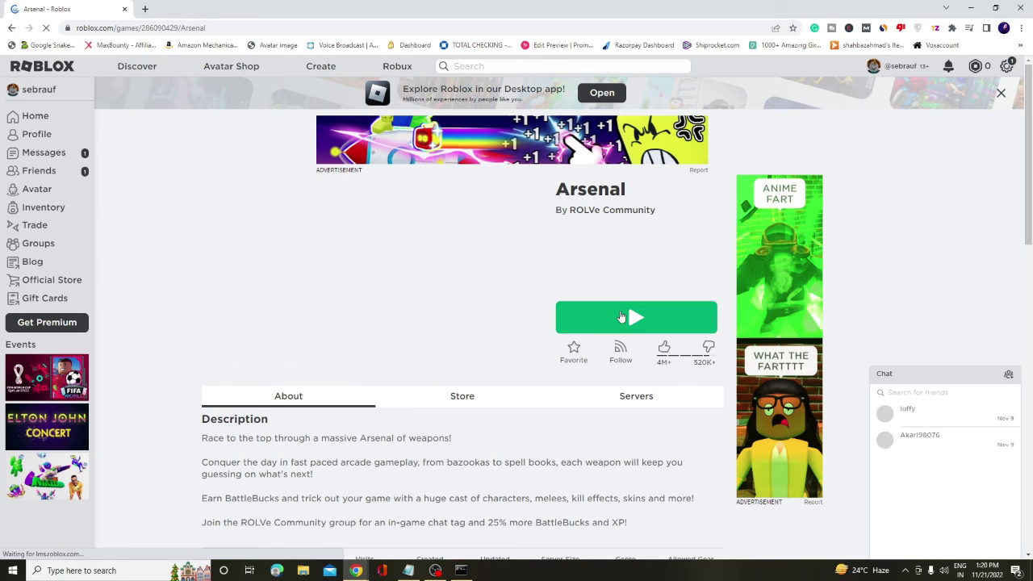
click(615, 315)
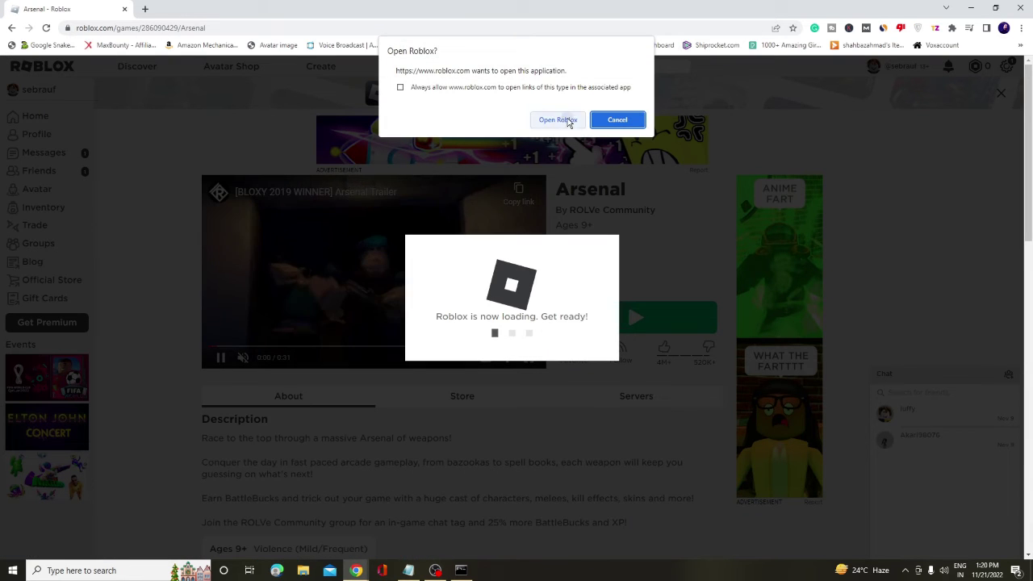
click(564, 121)
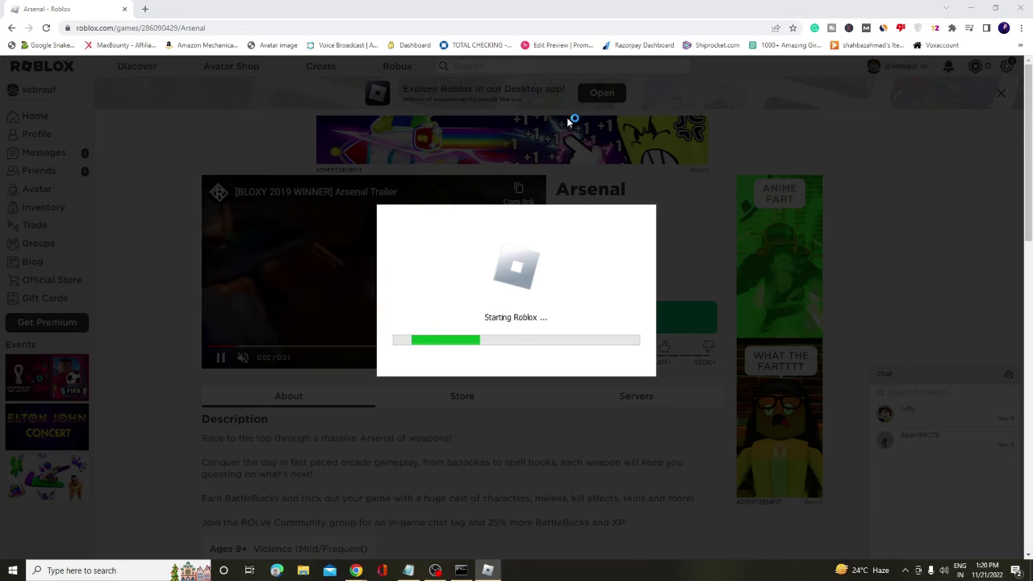